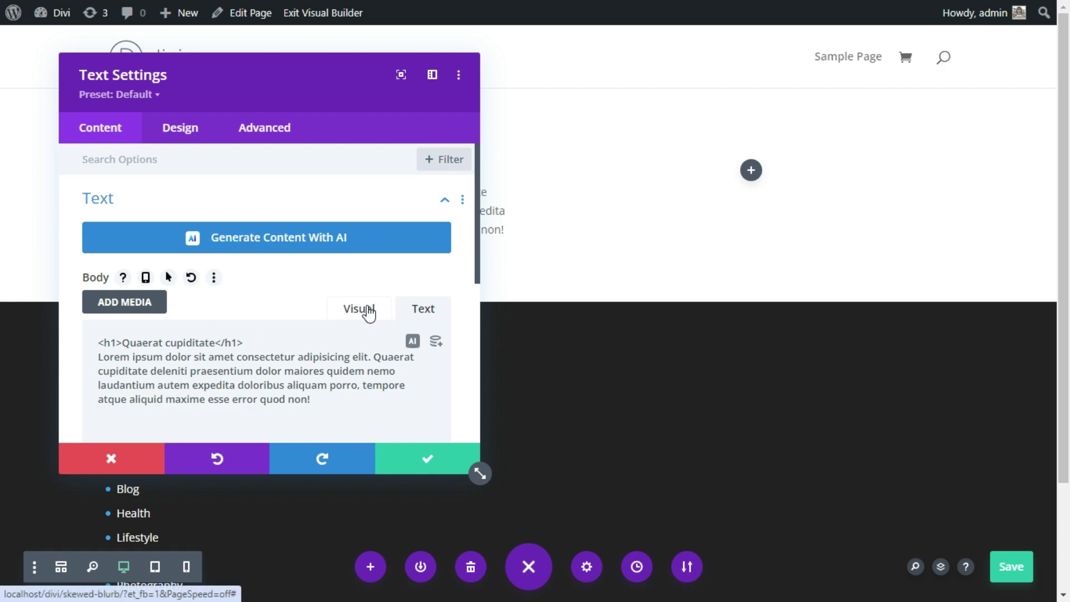
Add free-form CSS to the text module giving the h1 a bottom margin of 1em, and apply the settings
drag(288, 78, 602, 93)
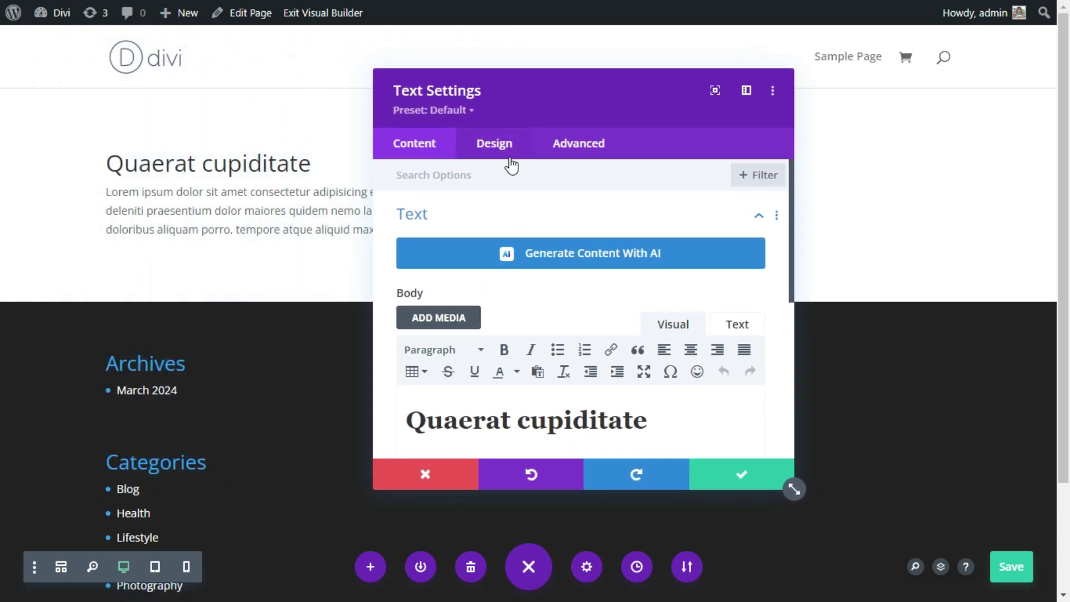
click(561, 146)
click(490, 261)
click(466, 365)
text(h1)
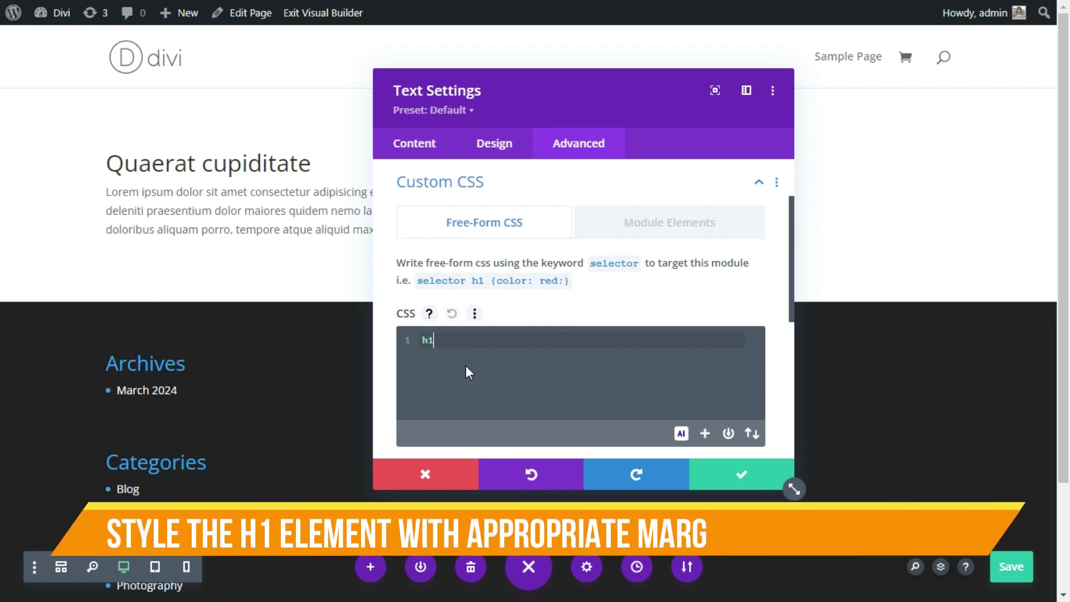
text({)
key(Return)
text(margin-bott)
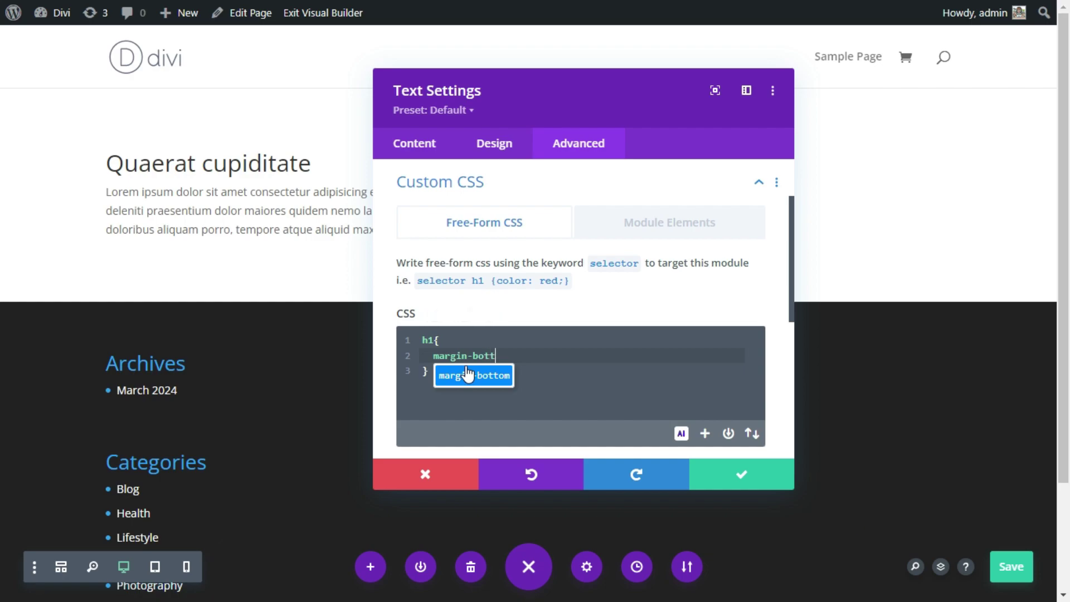
text(om:1em;)
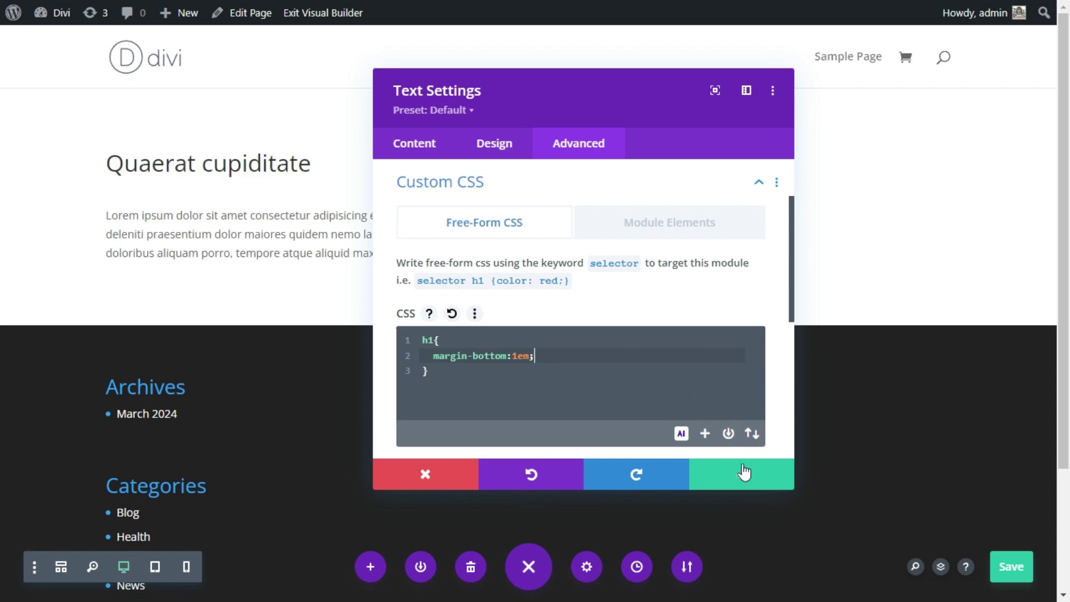
click(744, 472)
Save the page and reload it in the visual builder
click(998, 563)
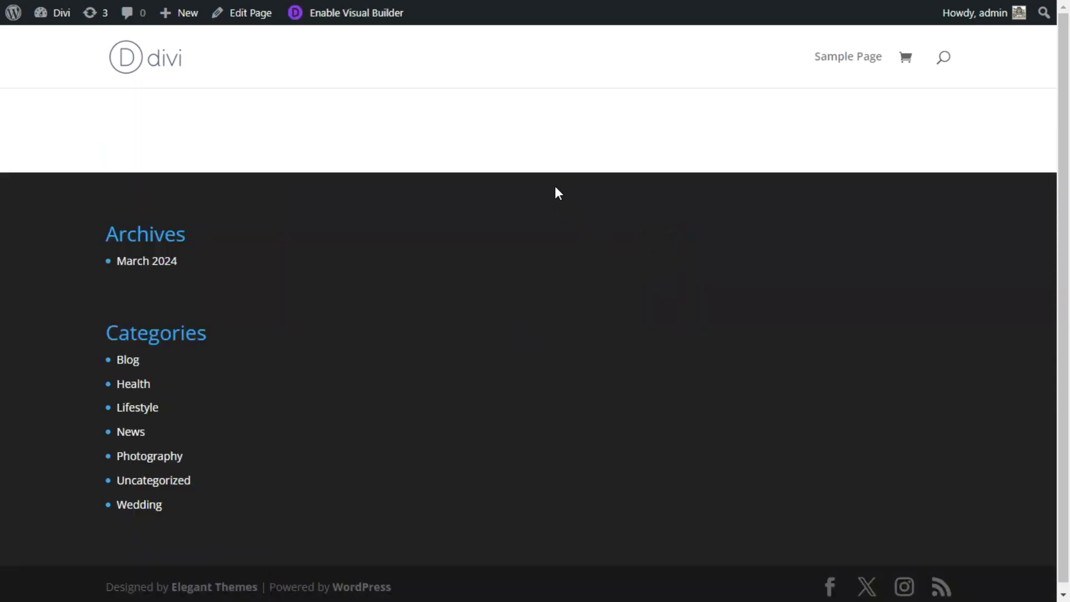
right_click(552, 119)
click(627, 214)
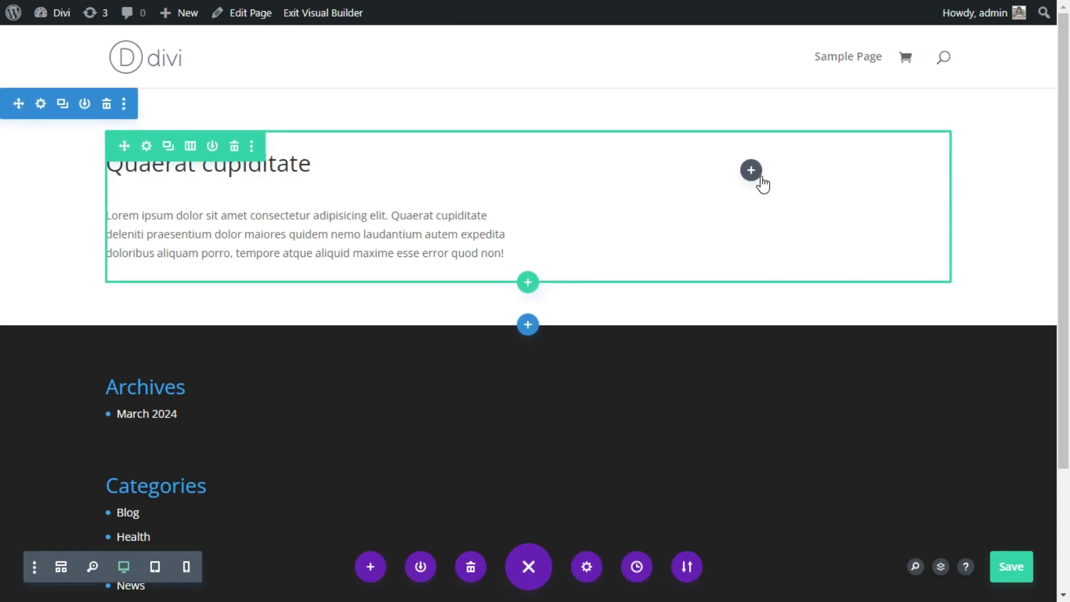
Insert a Blurb module into the row's empty second column
click(754, 174)
click(688, 292)
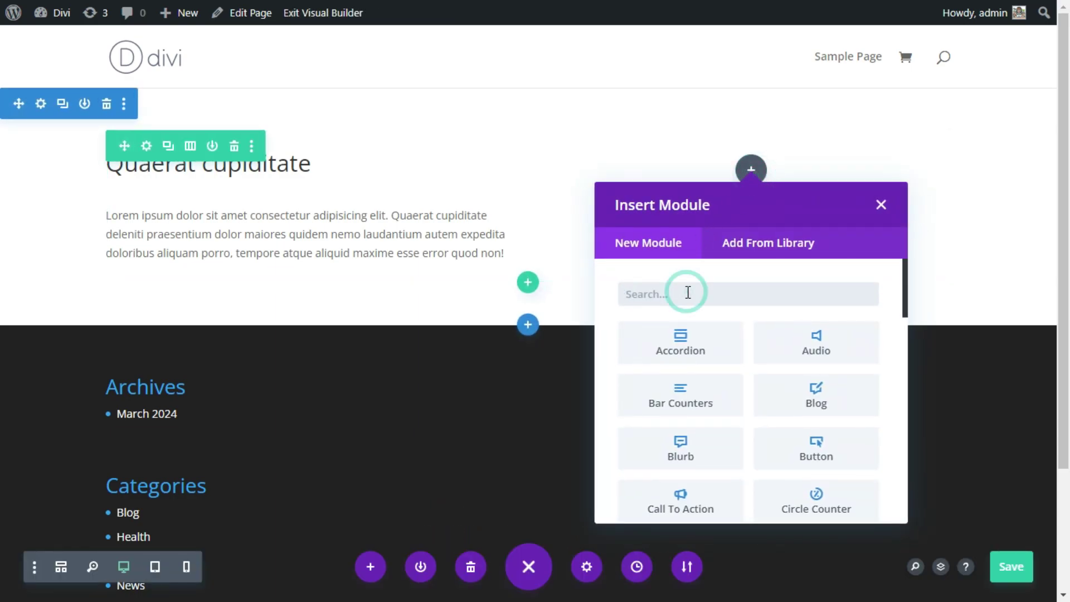
text(blurb)
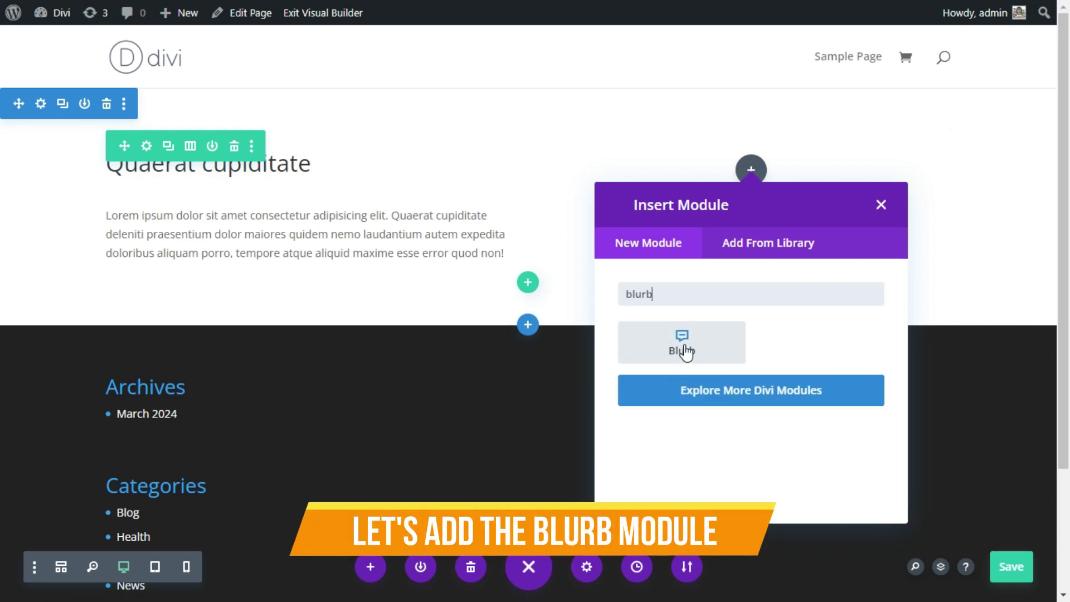
click(686, 351)
Set the blurb's title to "Setting" and its body text to "Lorem ipsum dolor sit amet consectetur adipisicing elit."
click(523, 324)
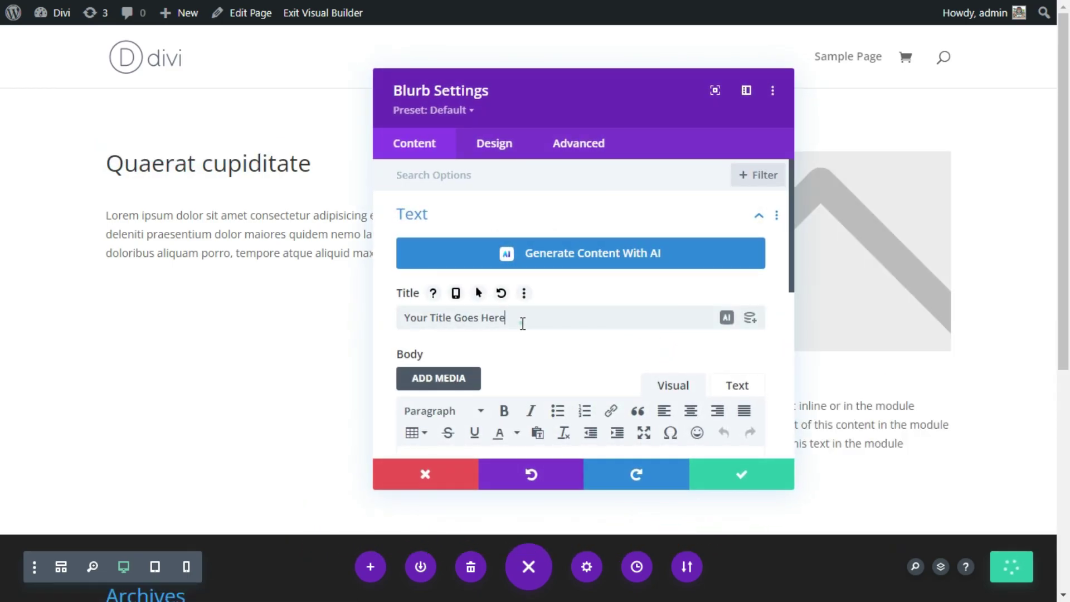
triple_click(523, 324)
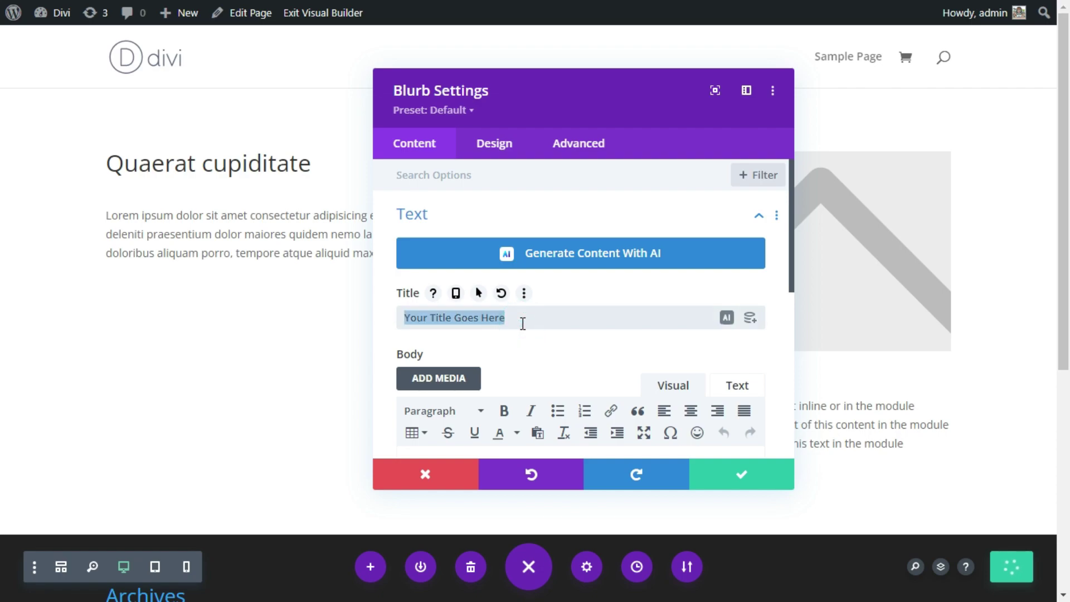
text(Set)
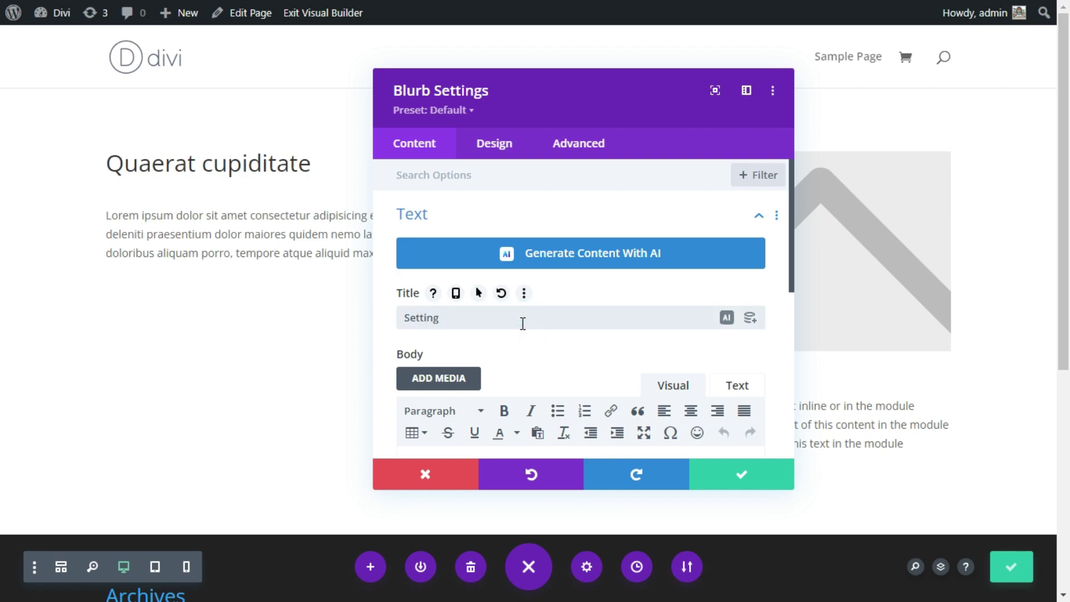
text(ting)
scroll(523, 324, down, 1)
drag(570, 86, 717, 97)
scroll(693, 394, down, 1)
triple_click(723, 360)
text(Lorem ipsum dolor sit amet consectetur adipisicing elit.)
Switch the blurb from an image to an icon and choose the outlined camera icon
click(618, 387)
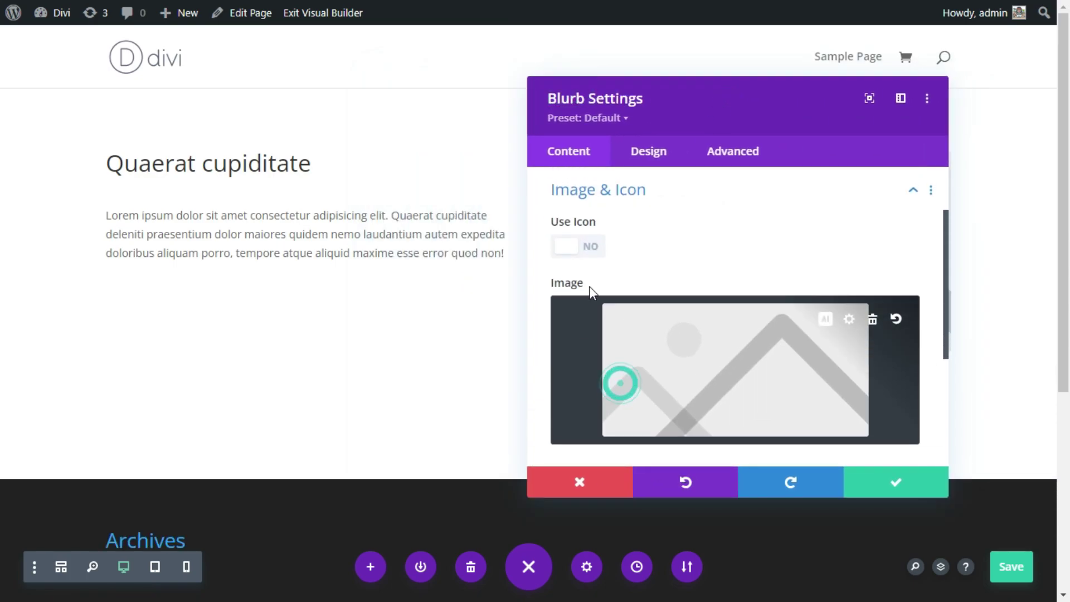
click(578, 250)
click(644, 315)
text(qamera)
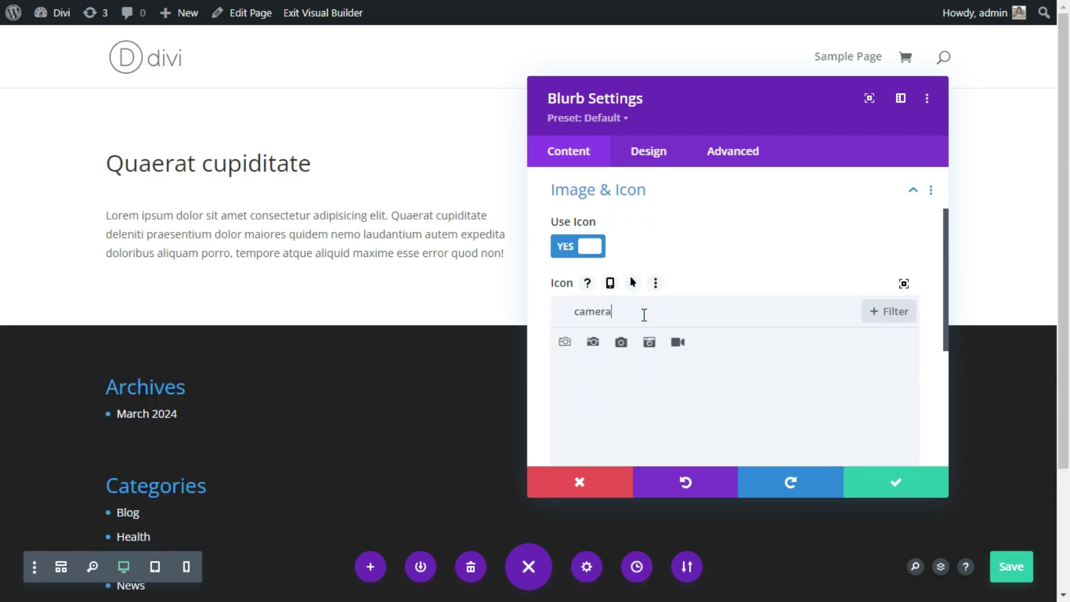
click(563, 345)
Set the blurb's background color to #bfe8fc
drag(724, 117, 331, 146)
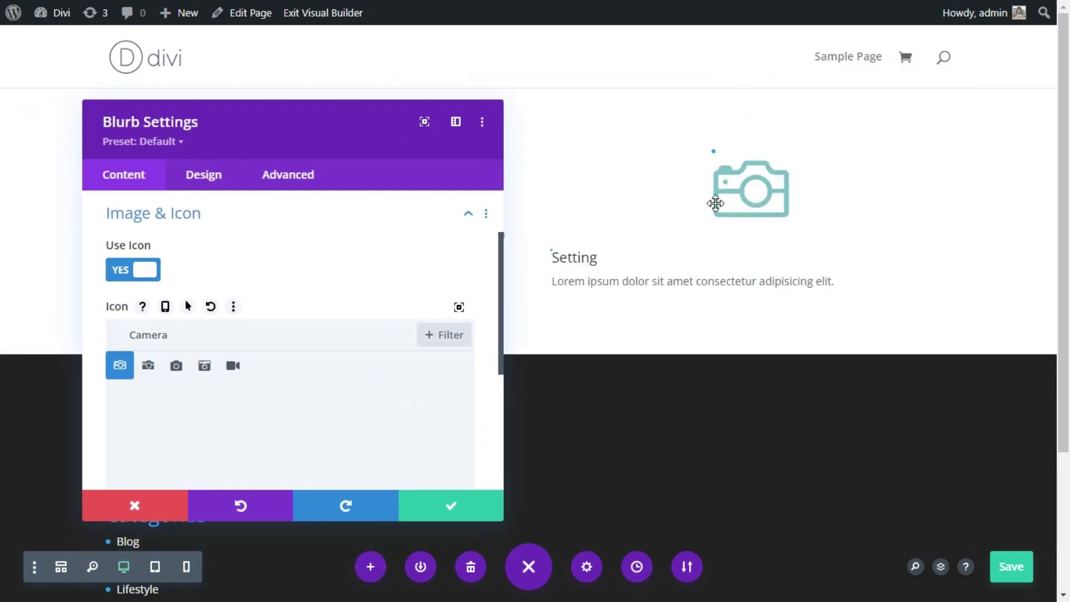
scroll(247, 320, down, 3)
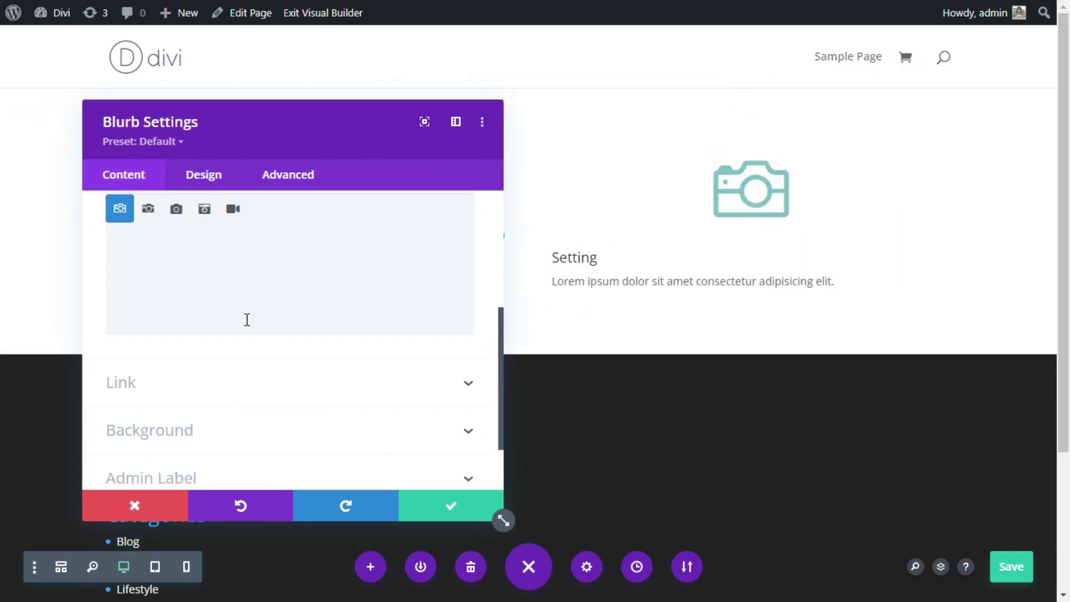
click(168, 418)
click(249, 360)
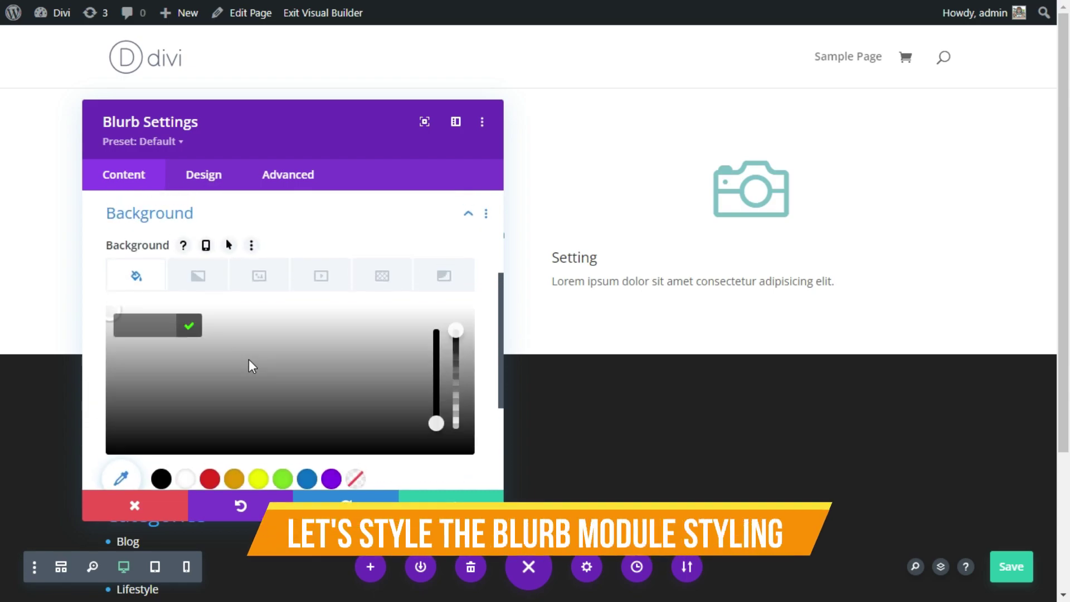
click(143, 332)
text(#bb)
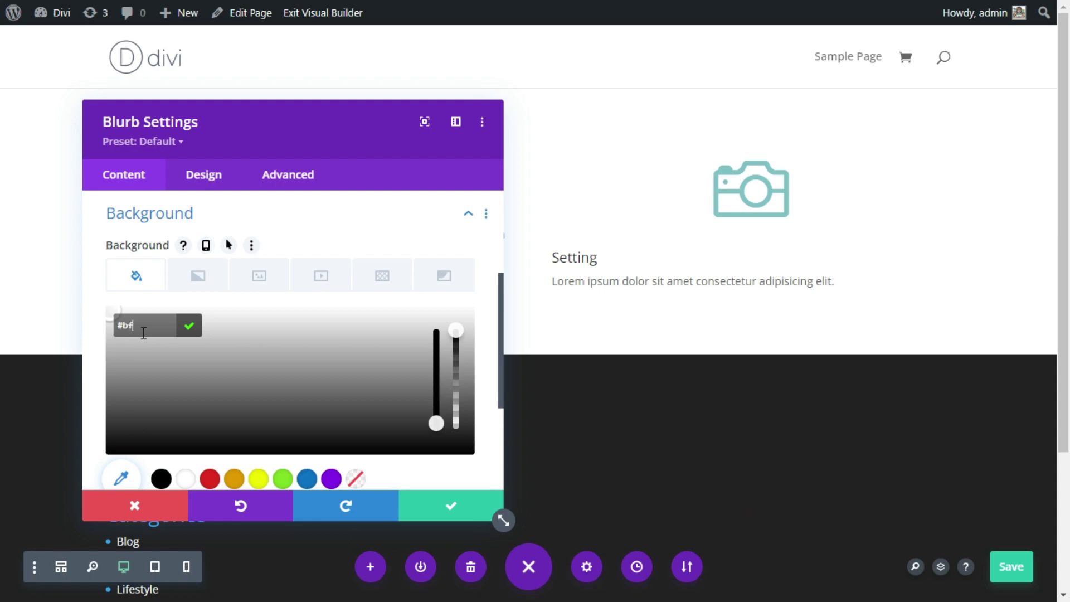
text(ff3)
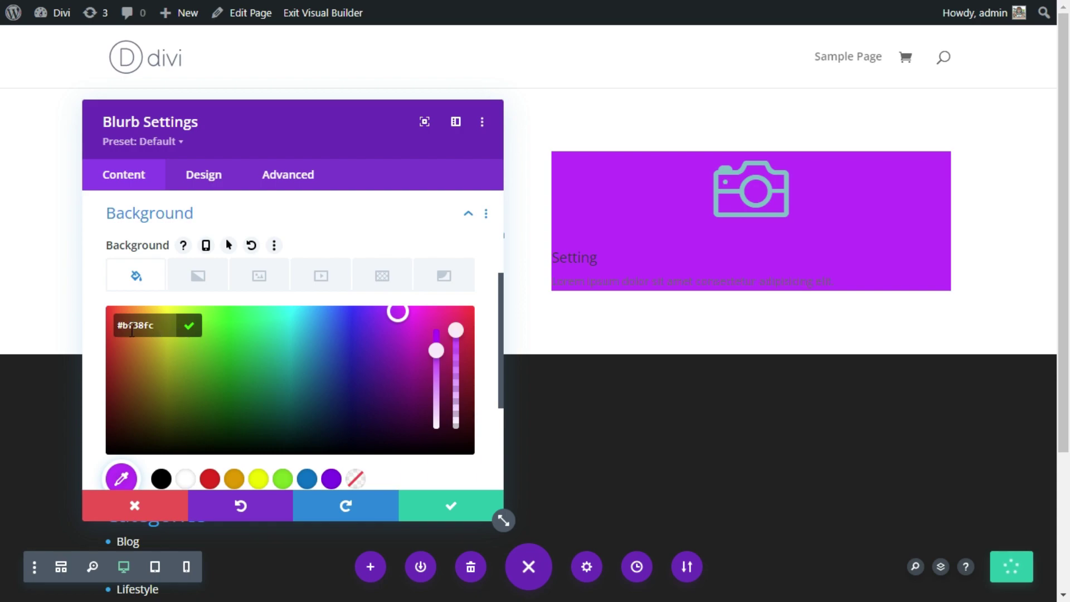
key(BackSpace)
text(e)
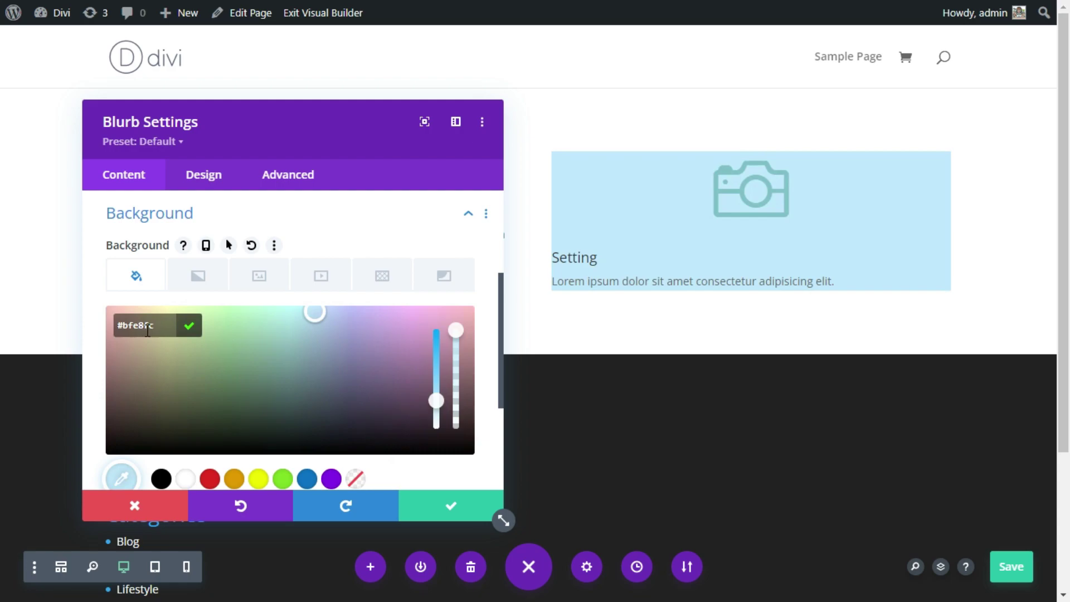
click(197, 332)
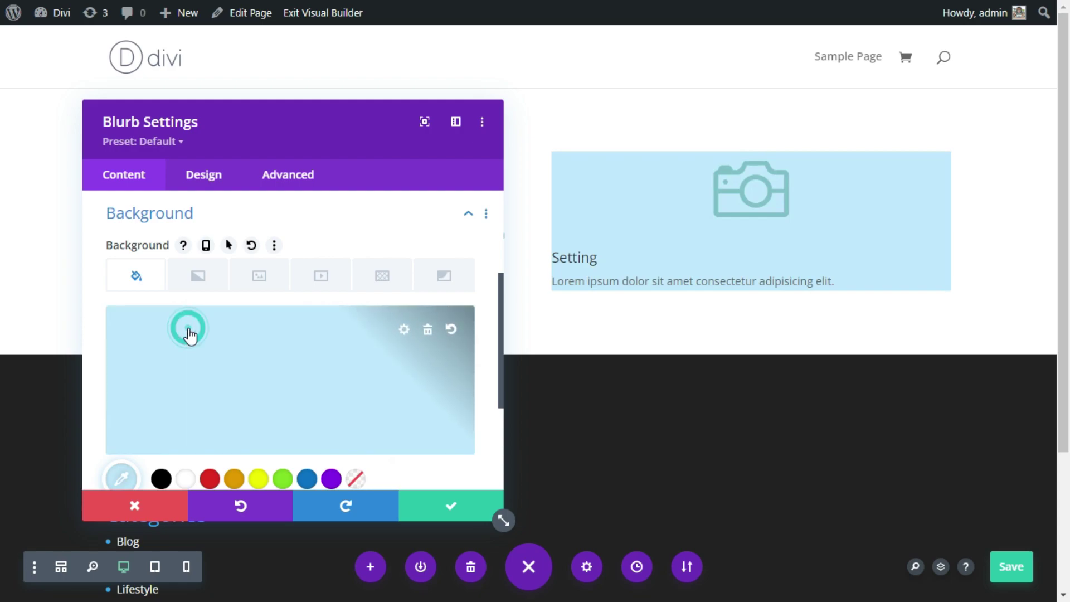
Change the blurb's icon color to black (#000000) in the design settings
scroll(190, 278, down, 3)
scroll(190, 279, down, 1)
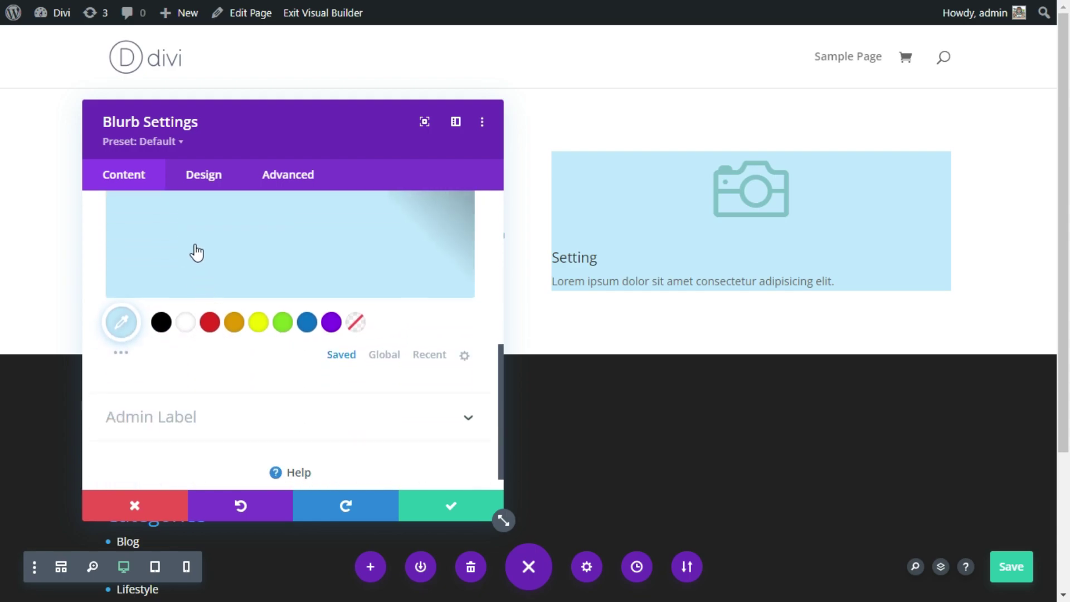
click(204, 183)
click(195, 258)
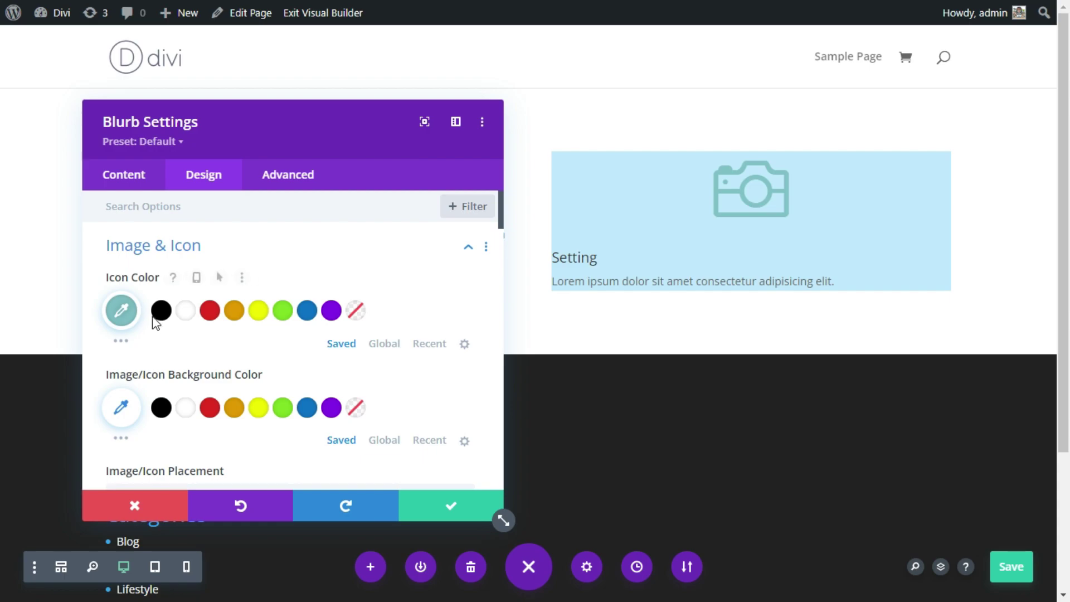
click(160, 312)
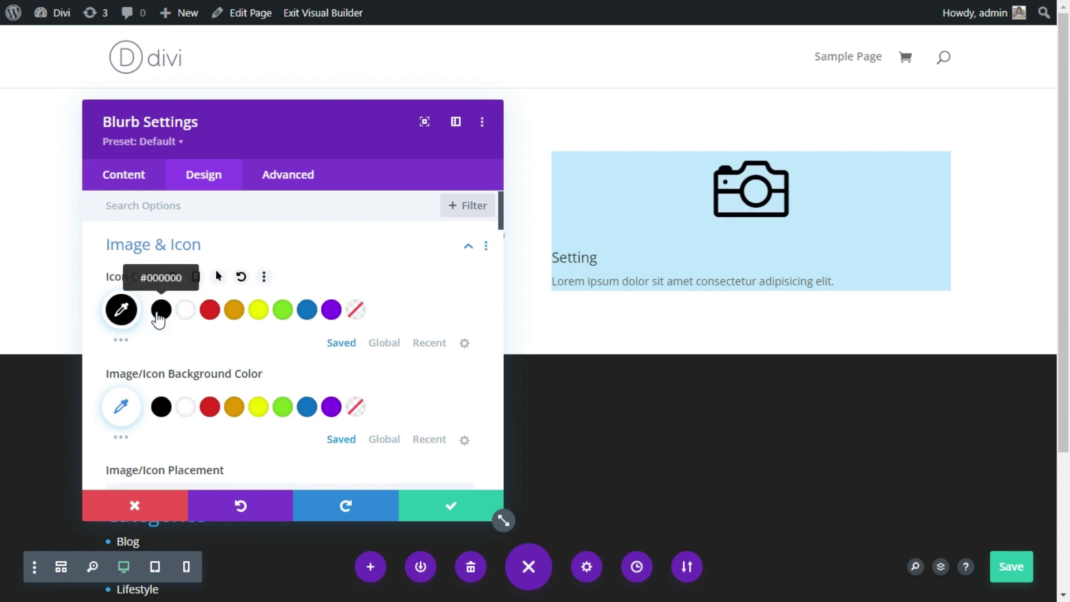
Set the blurb's image/icon placement to Left
scroll(159, 317, down, 3)
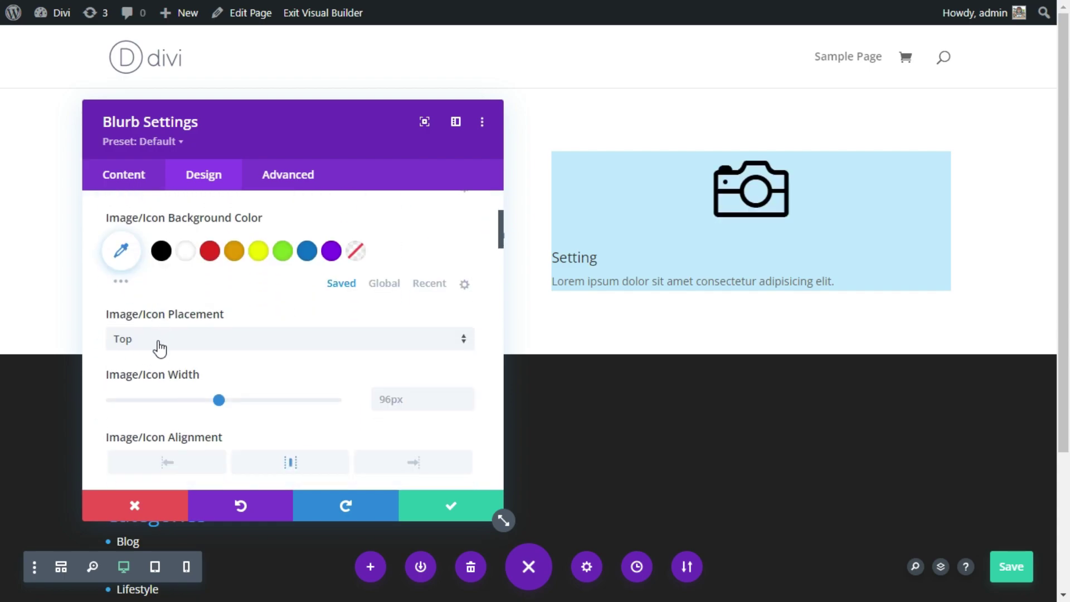
click(167, 341)
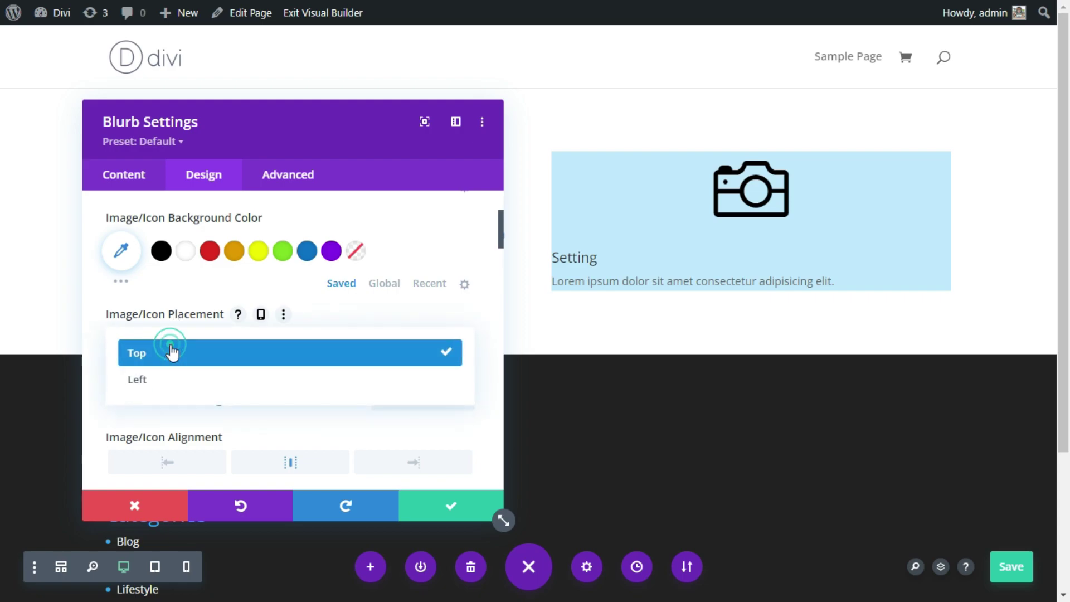
click(144, 384)
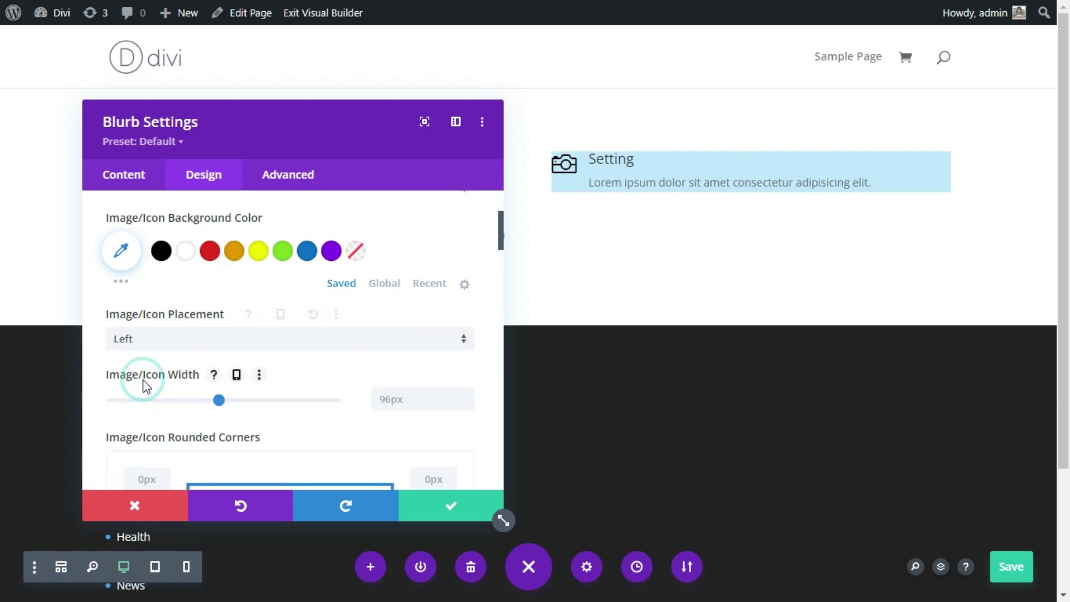
Set the blurb's title font to Montserrat with the Semi Bold weight
scroll(172, 362, down, 9)
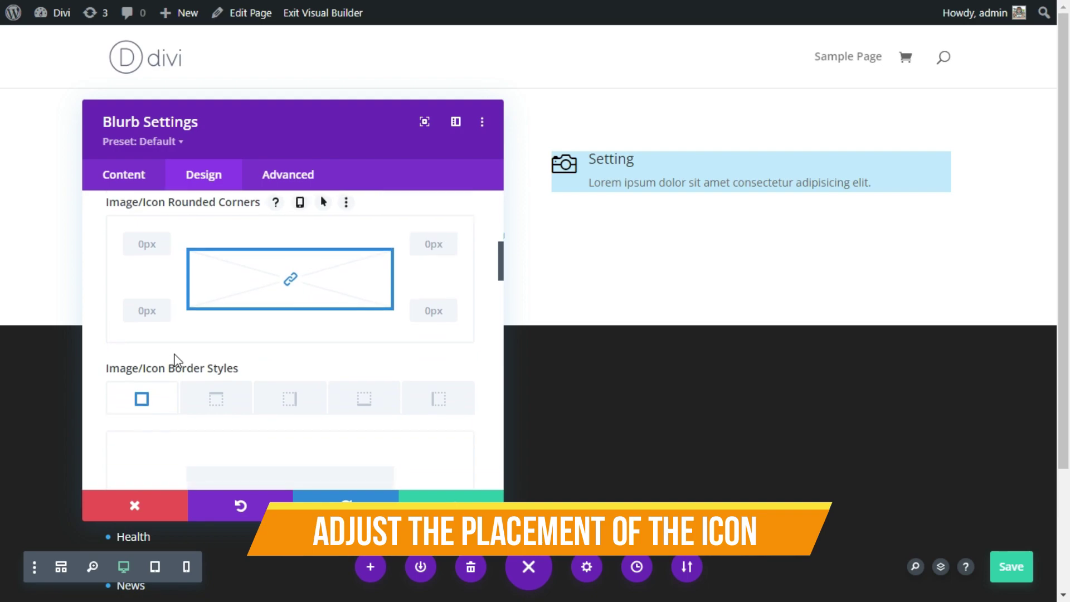
scroll(177, 359, down, 6)
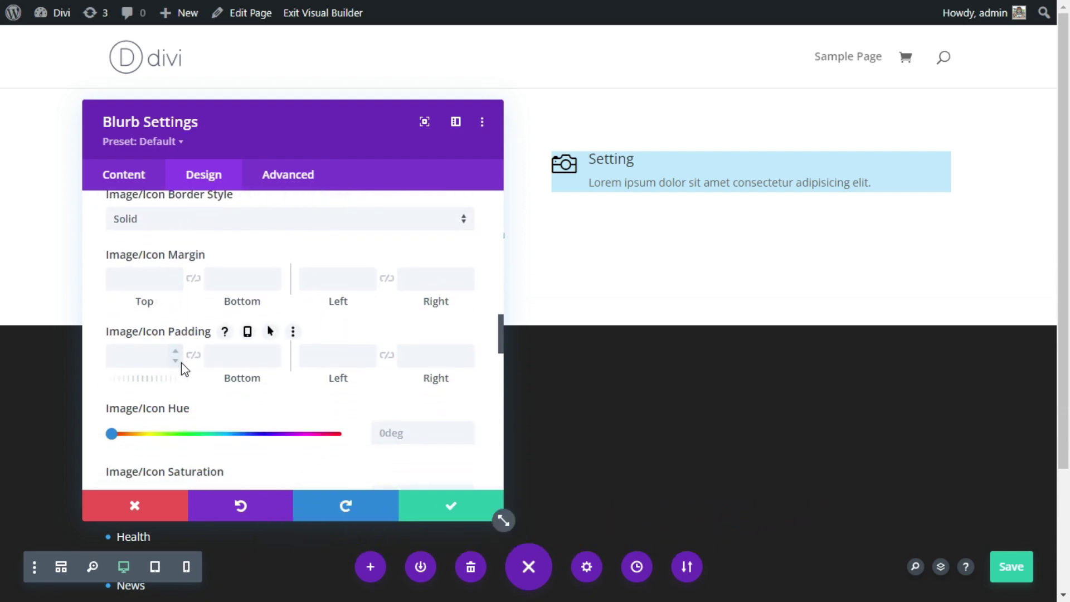
scroll(185, 369, down, 10)
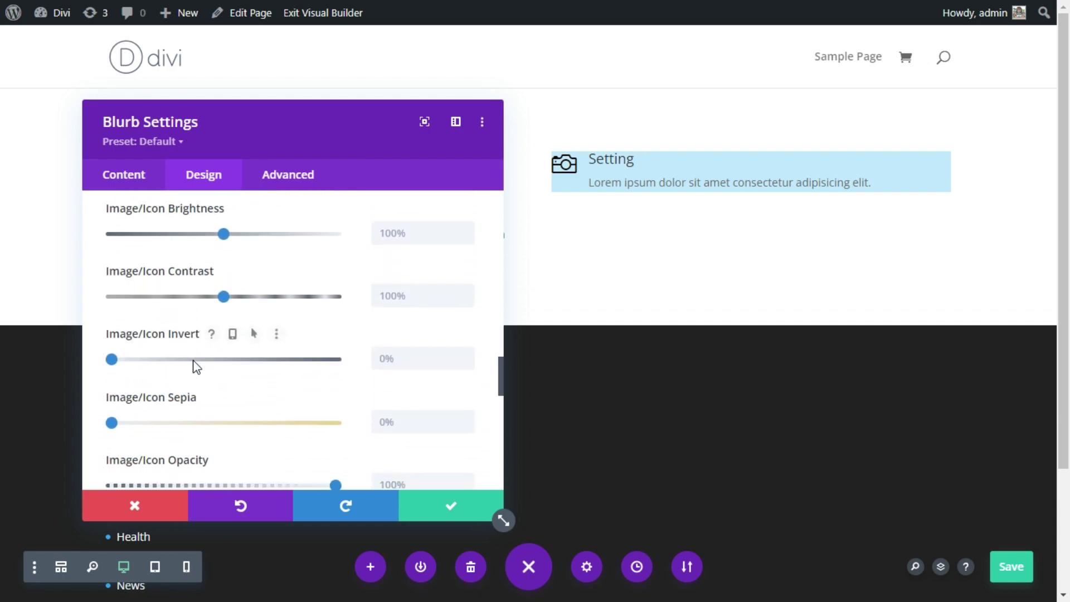
scroll(195, 368, down, 3)
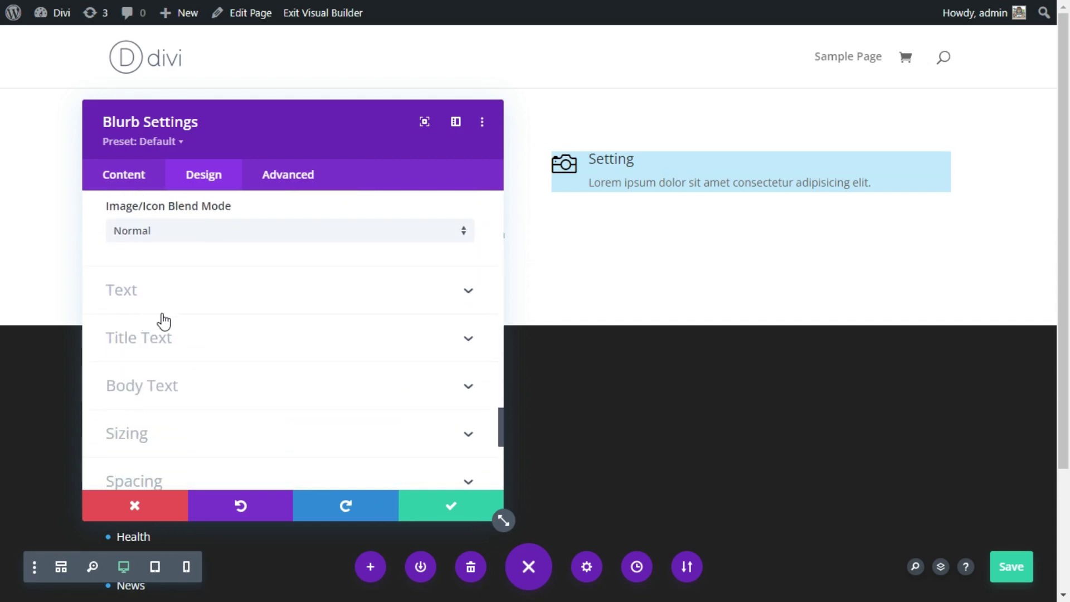
click(159, 346)
click(190, 333)
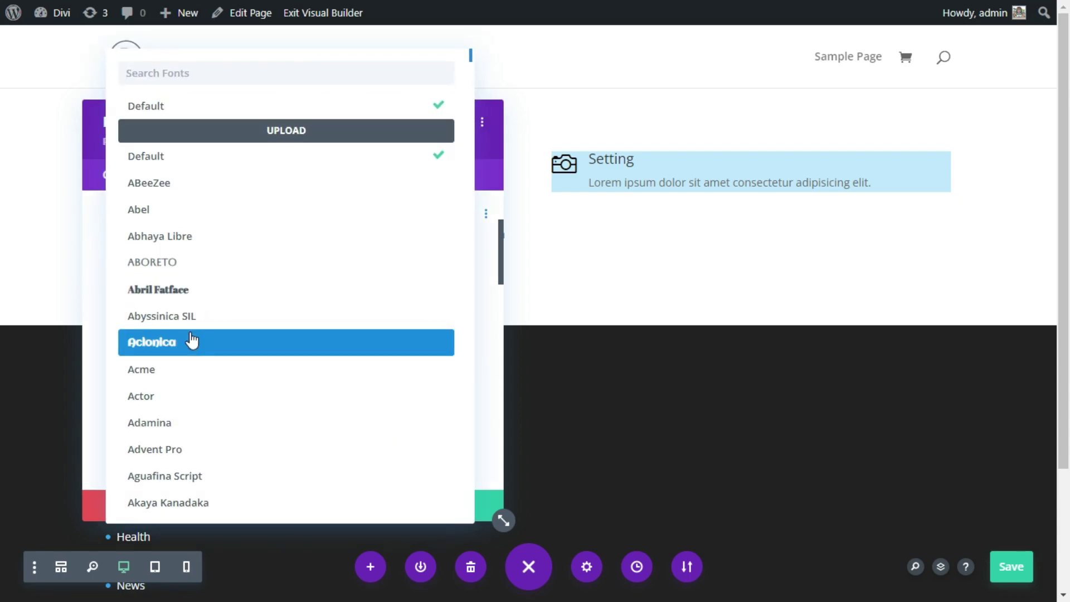
text(monts)
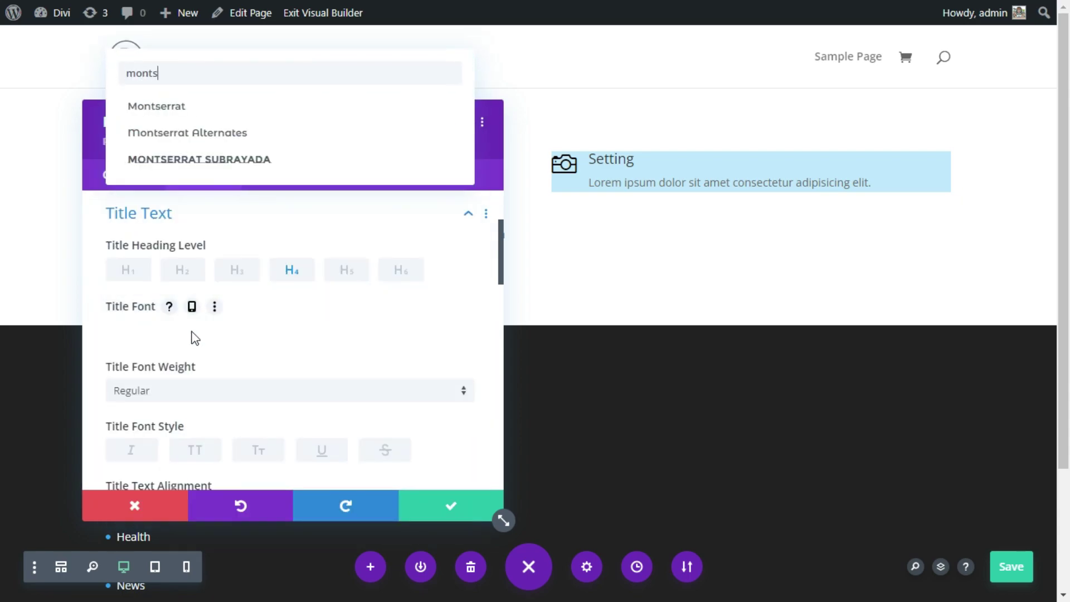
click(162, 103)
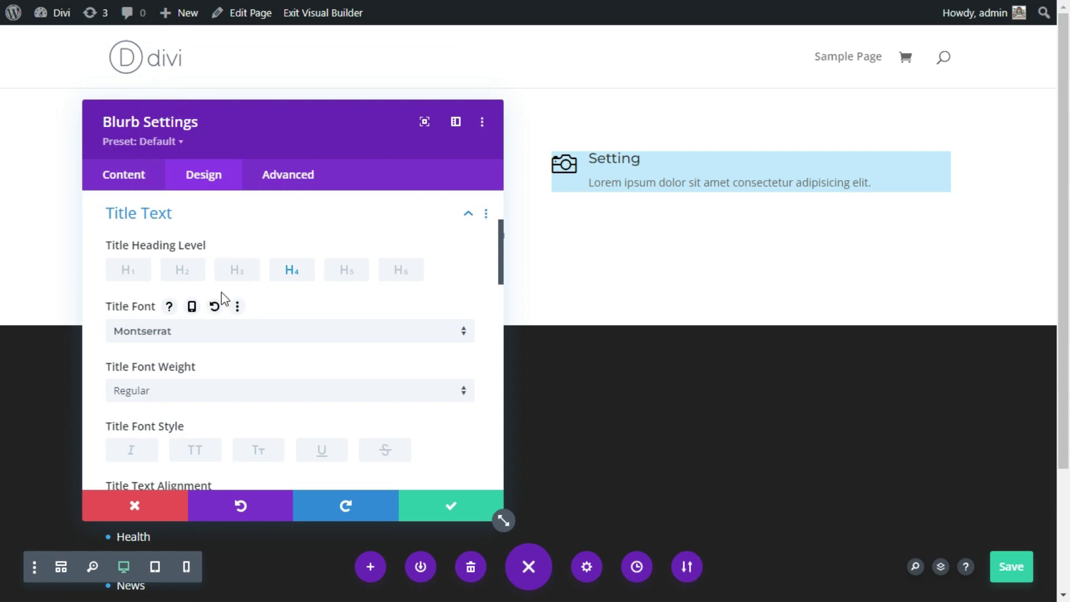
click(169, 405)
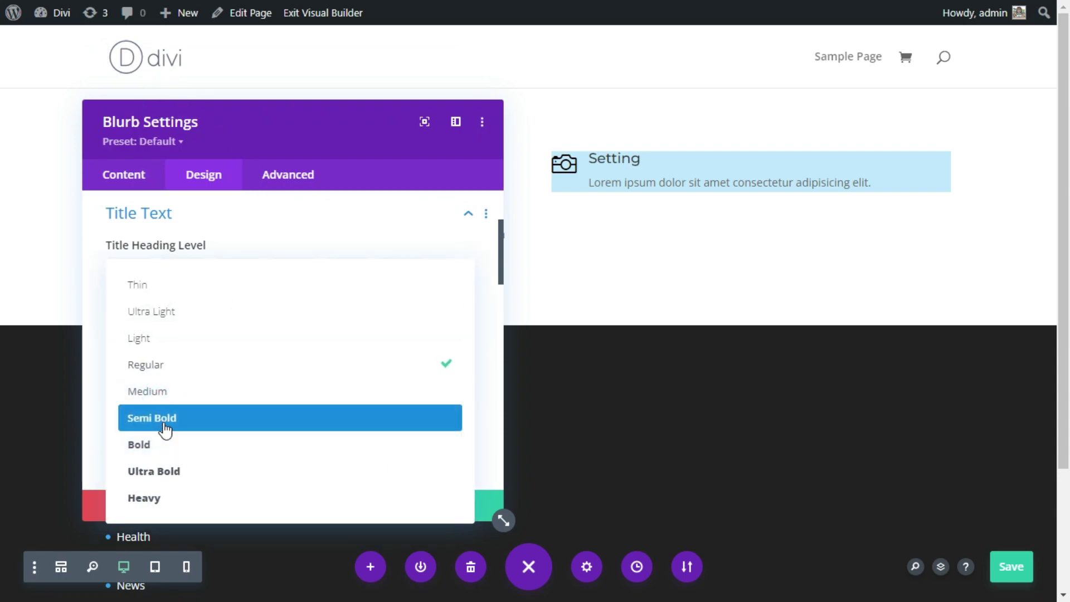
click(162, 421)
scroll(189, 423, down, 8)
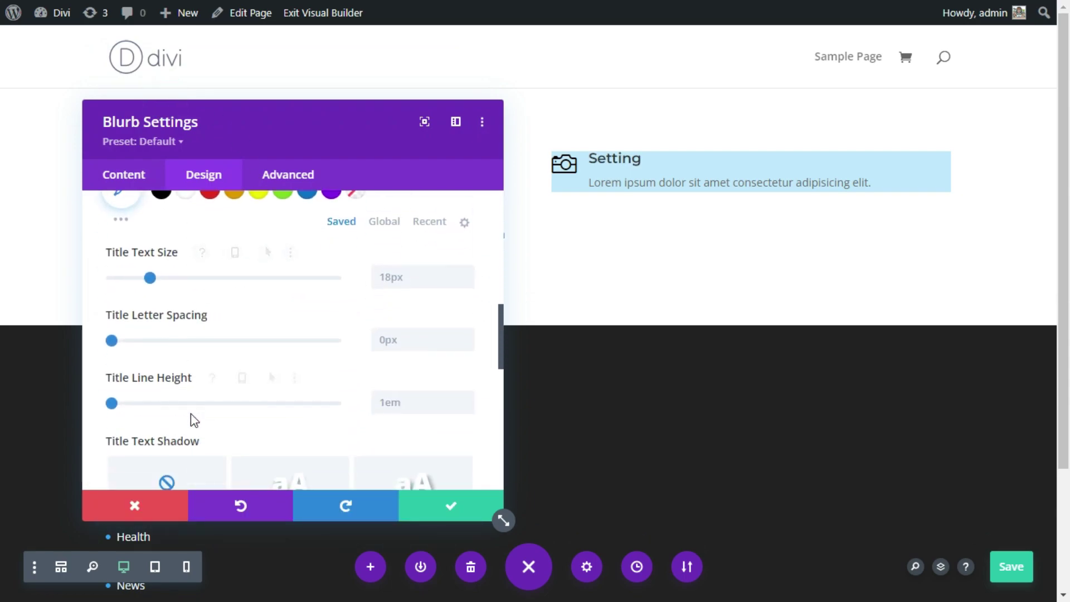
Set the blurb's body font to Montserrat
scroll(191, 419, down, 2)
click(162, 304)
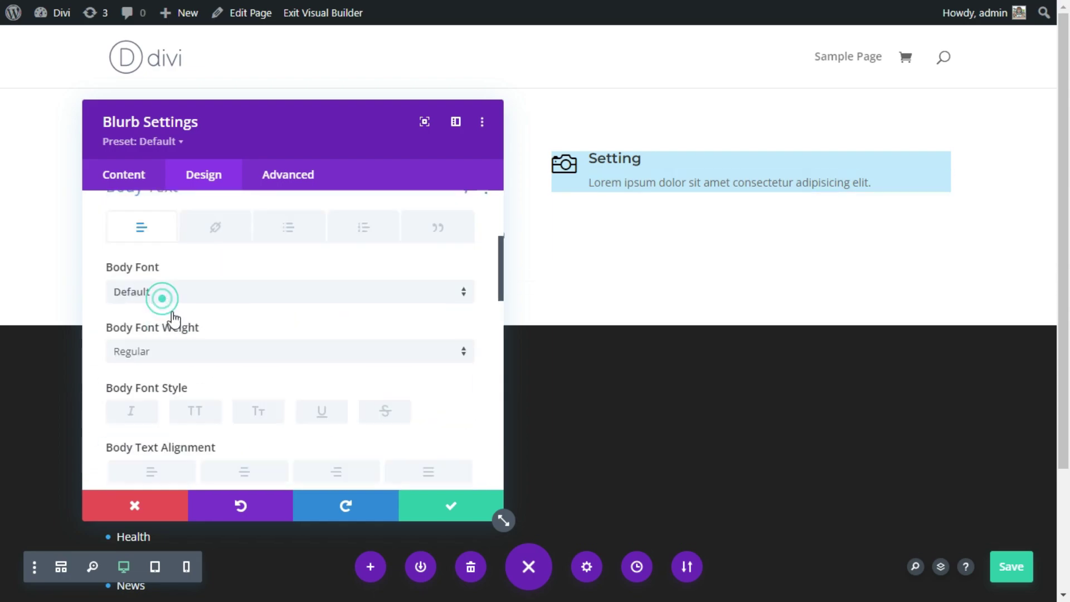
click(148, 318)
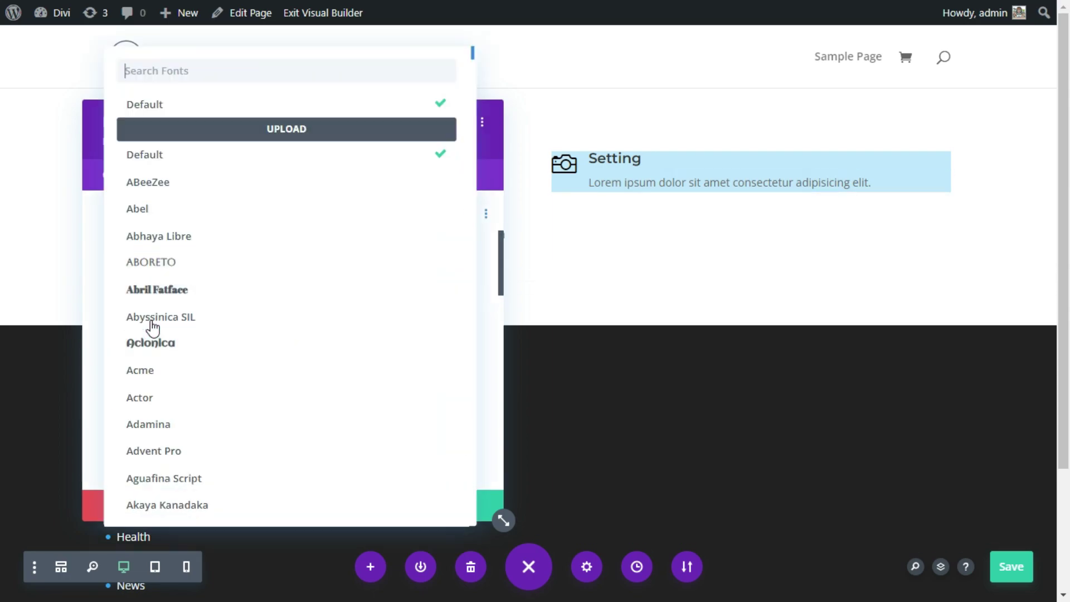
text(monts)
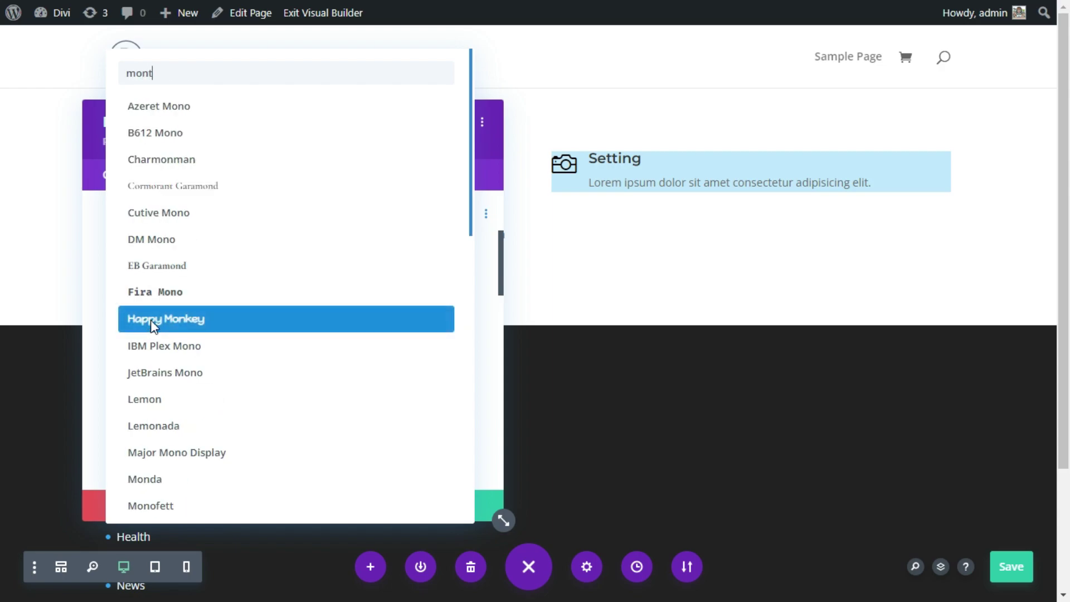
click(162, 107)
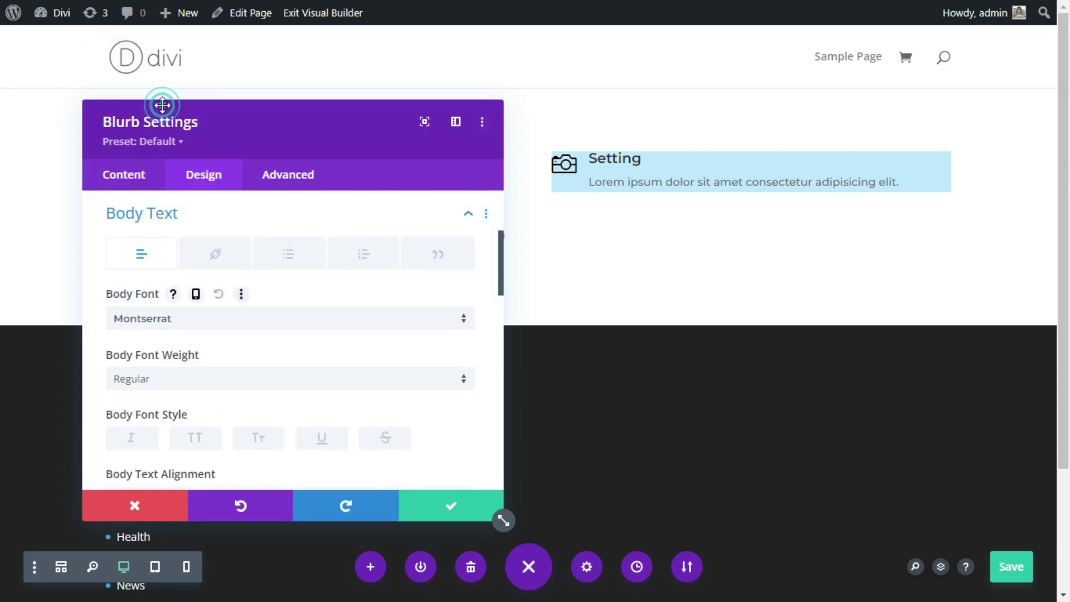
Set the blurb's padding to 30px for linked top and bottom and 15px for linked left and right
scroll(162, 395, down, 10)
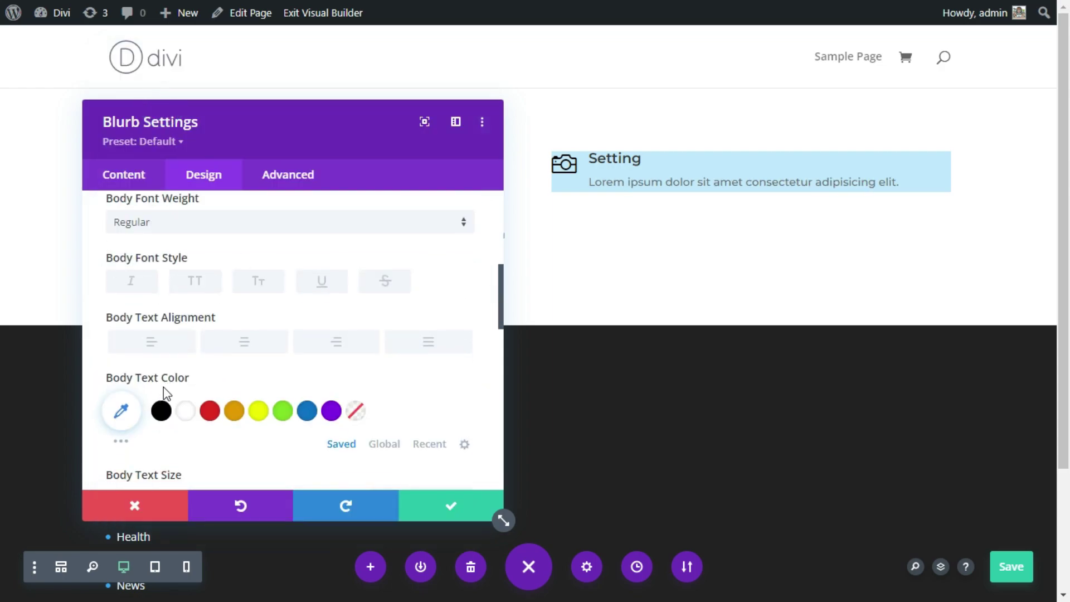
scroll(165, 395, down, 3)
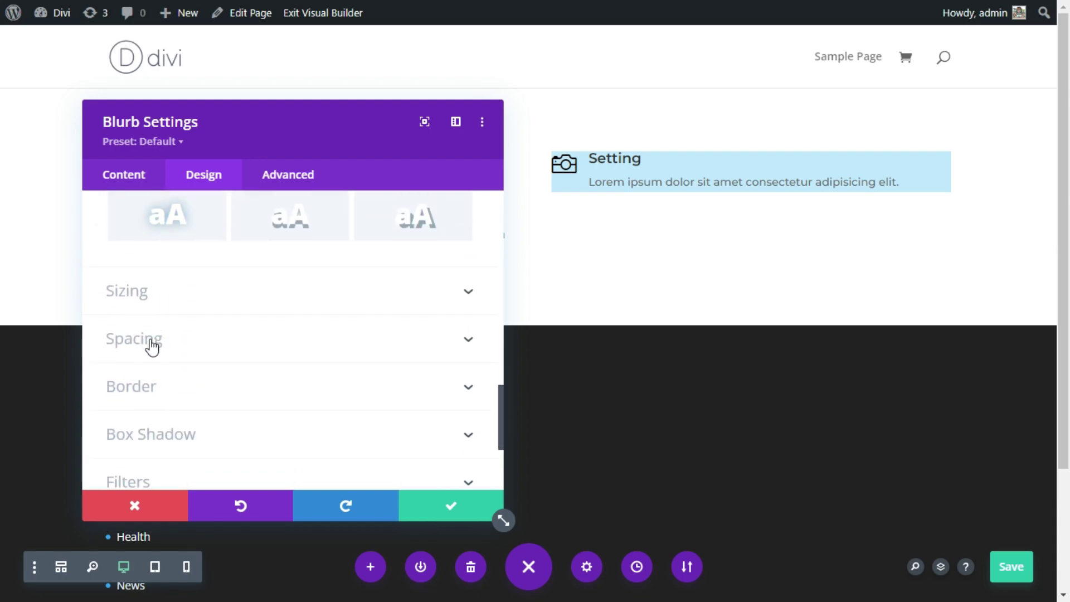
click(152, 344)
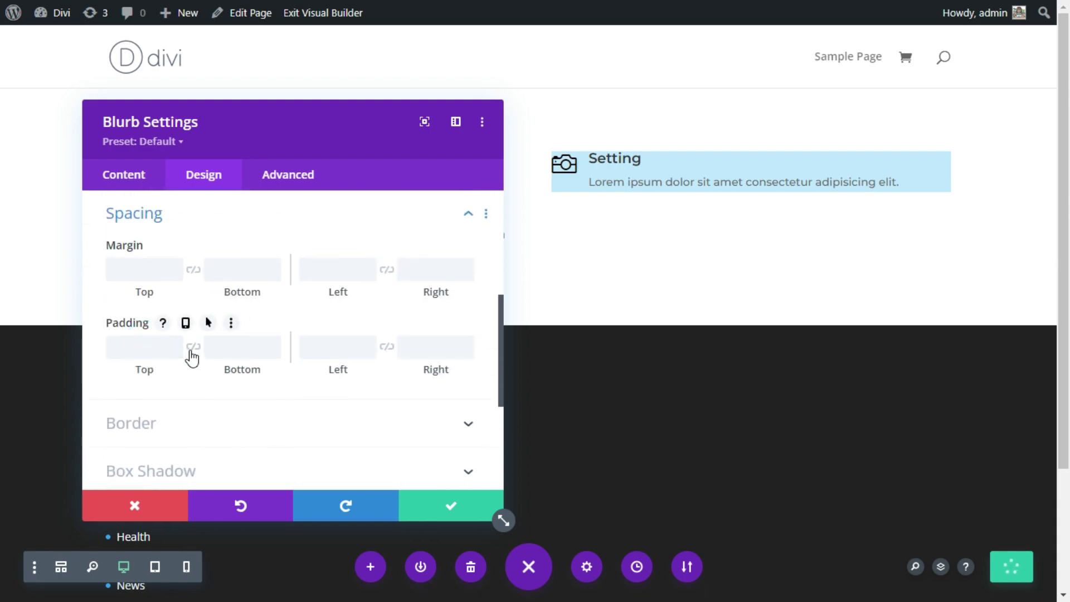
click(144, 353)
text(30)
click(197, 350)
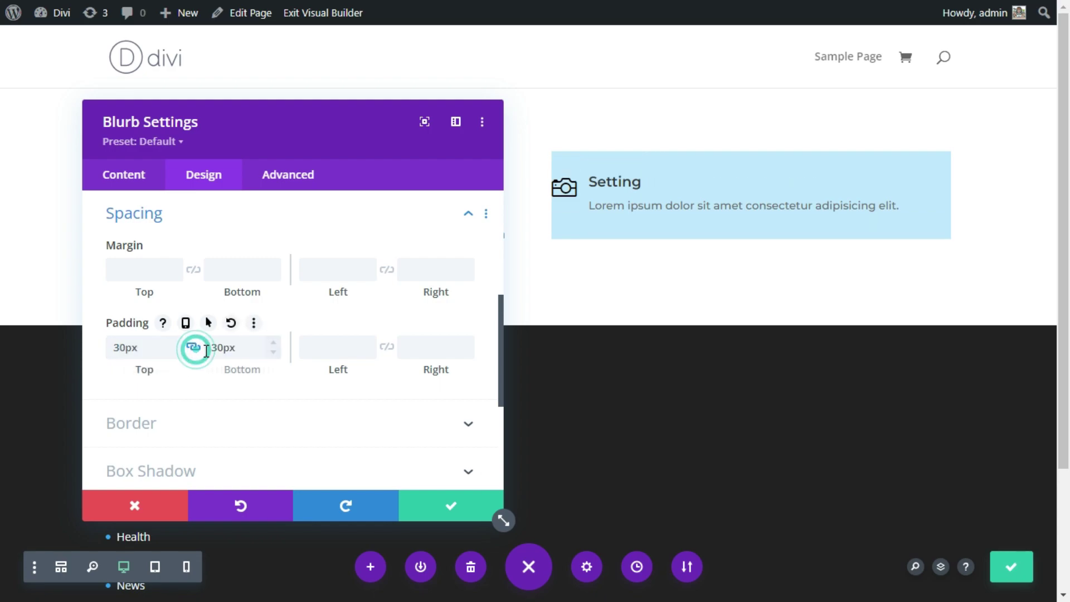
click(334, 346)
text(15px)
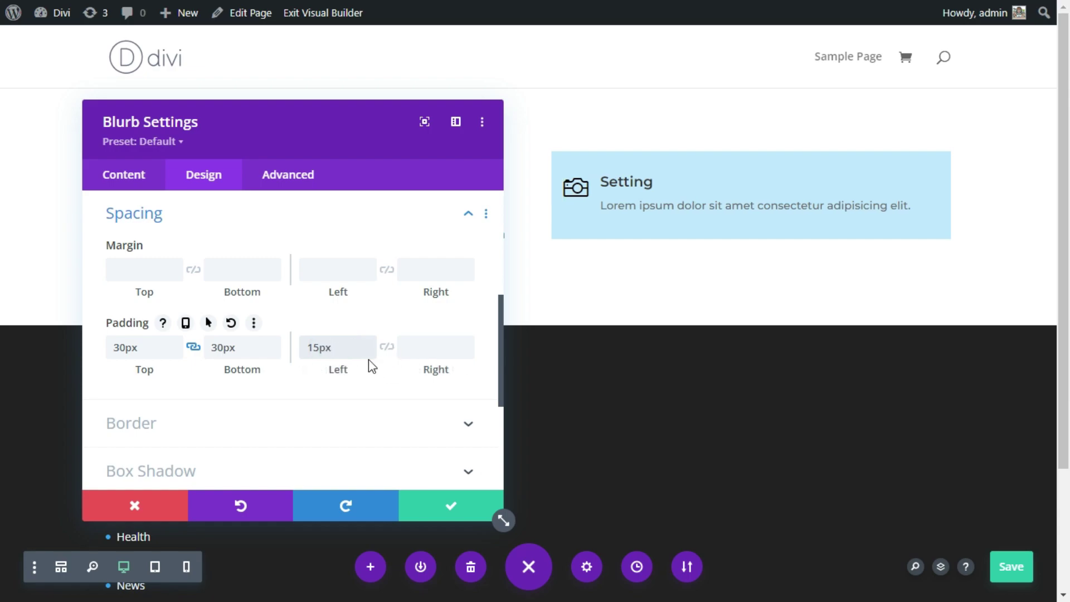
click(387, 348)
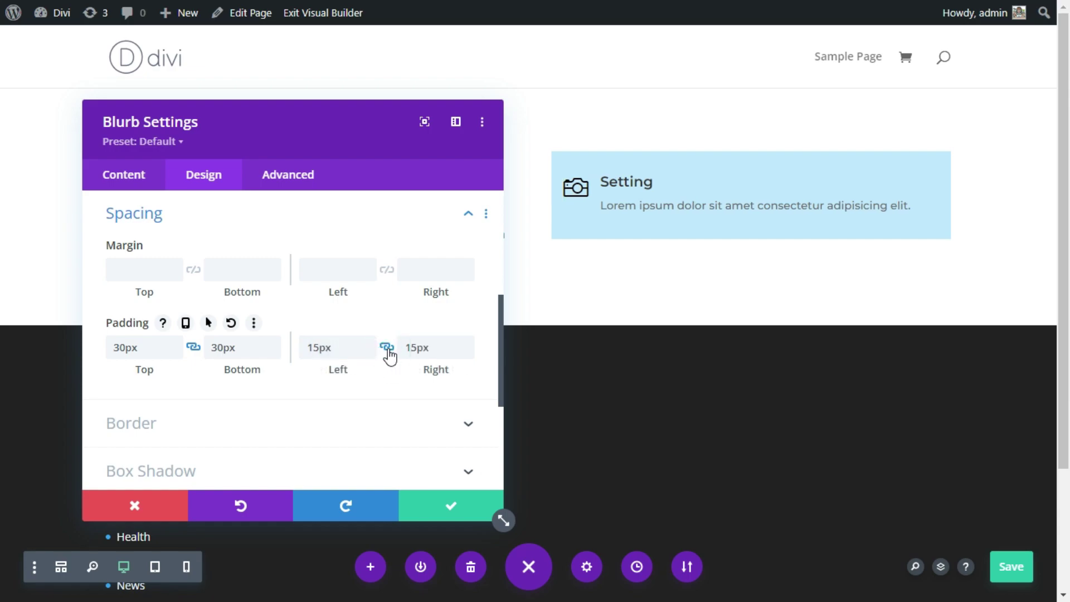
Round all four corners of the blurb's border to 10px
scroll(305, 374, down, 2)
click(172, 346)
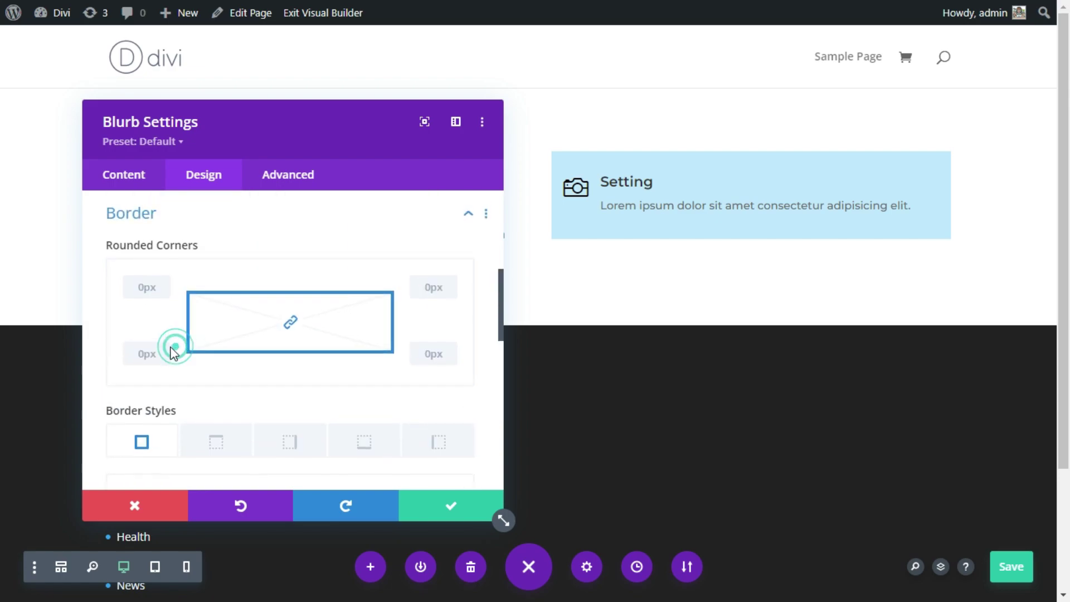
click(143, 291)
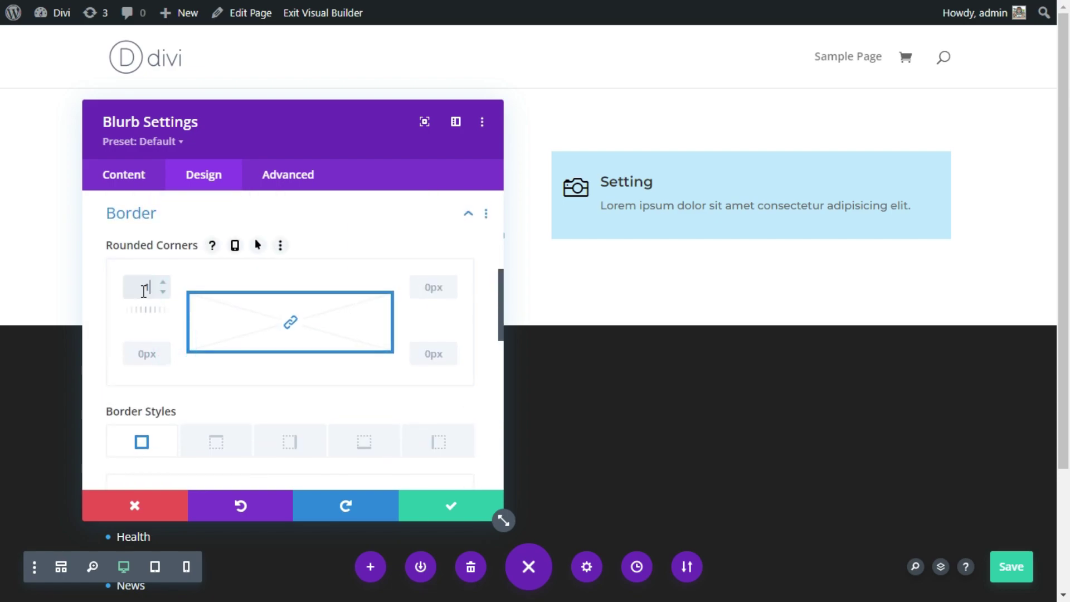
text(10)
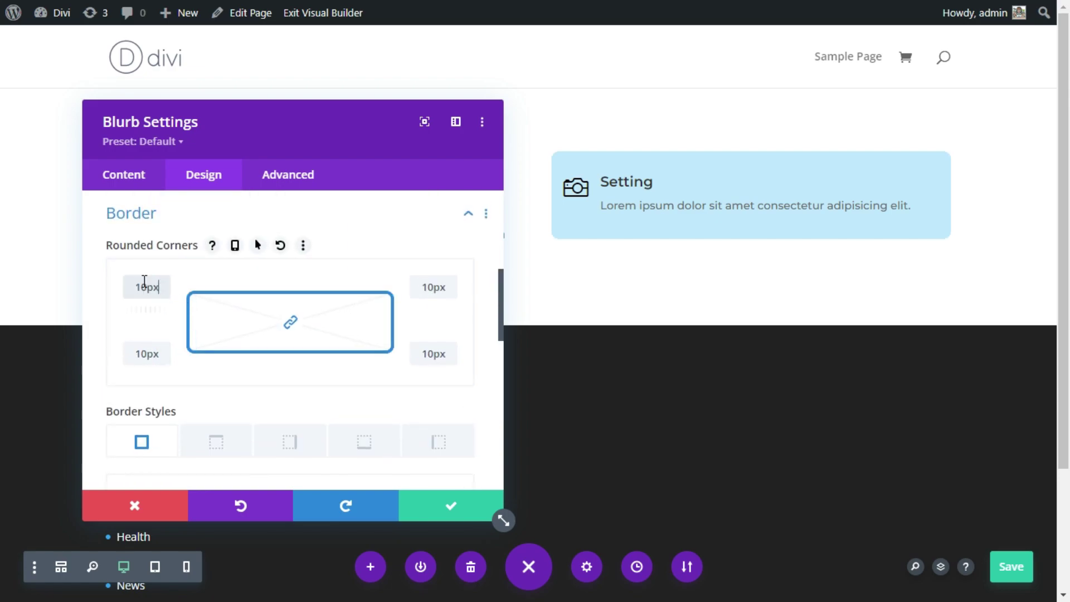
Set the blurb's filter blend mode to Multiply and save the blurb settings
scroll(159, 295, down, 2)
scroll(159, 295, down, 6)
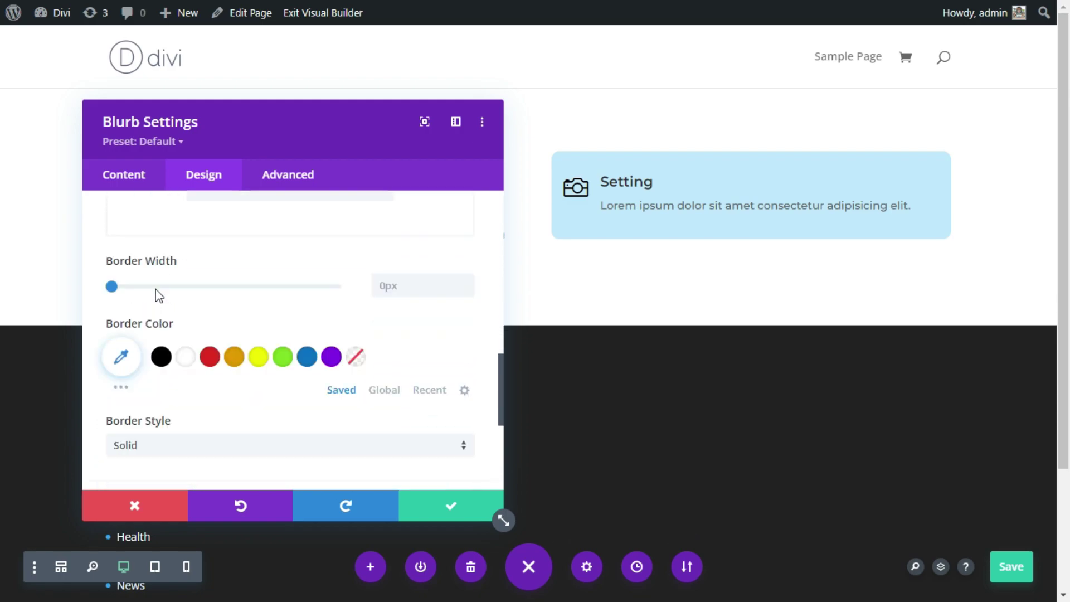
scroll(159, 295, down, 2)
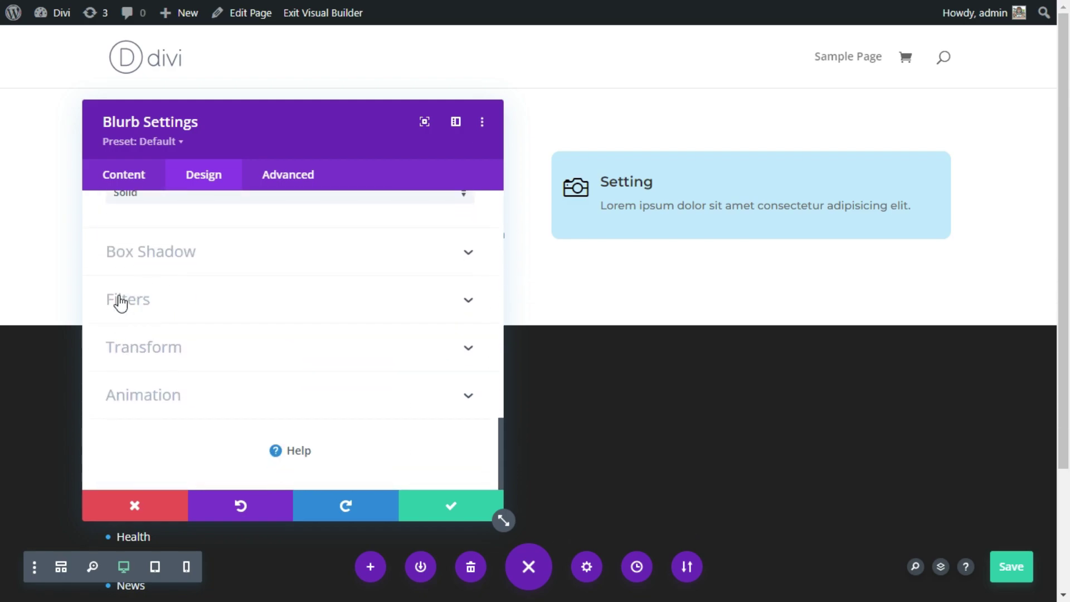
click(140, 305)
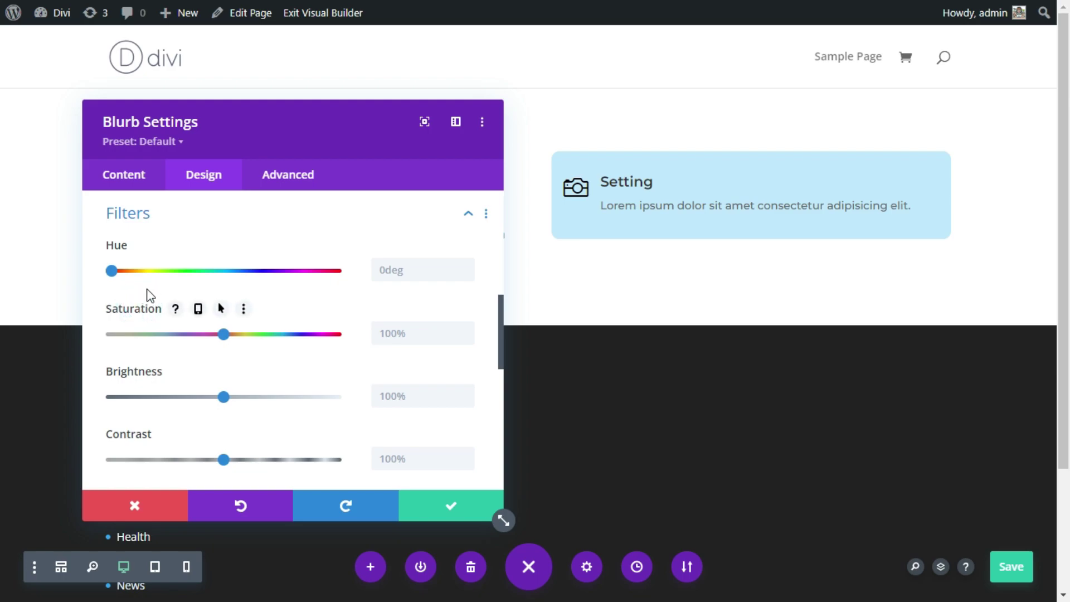
drag(499, 325, 495, 419)
click(108, 374)
click(166, 399)
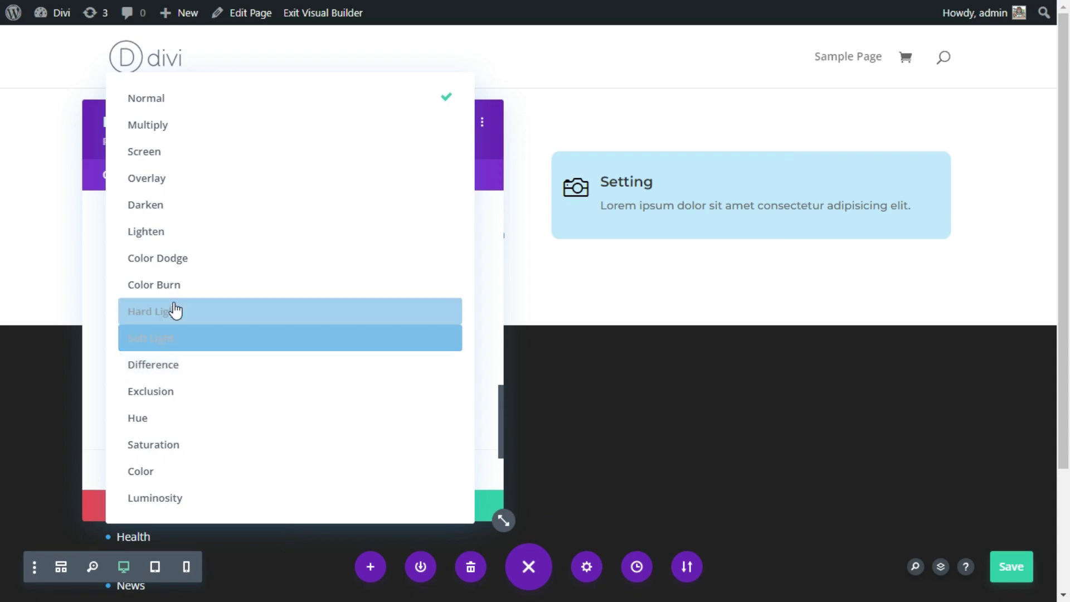
click(147, 124)
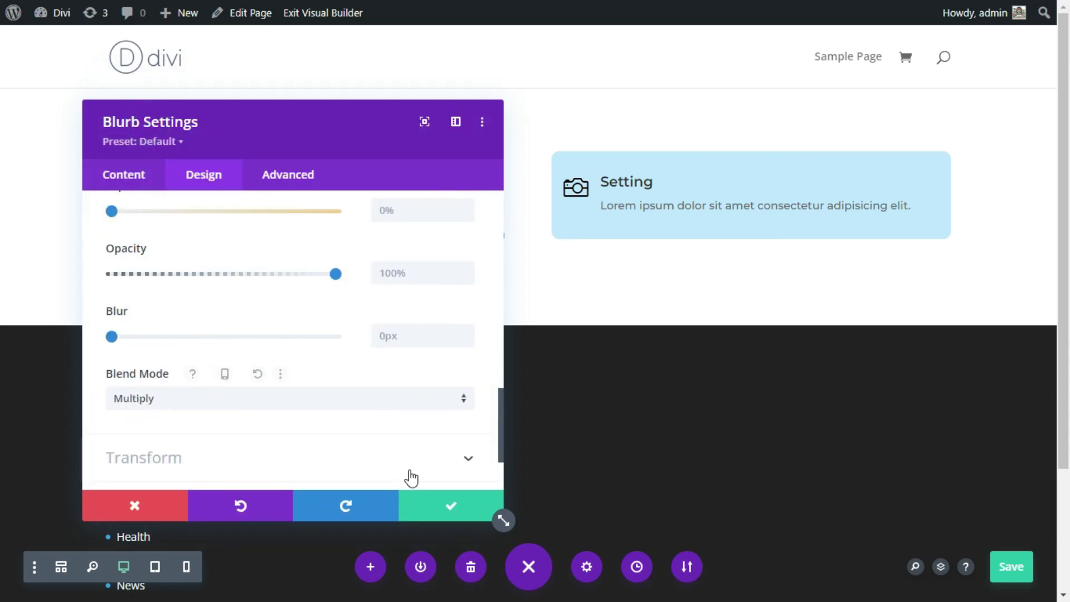
click(436, 502)
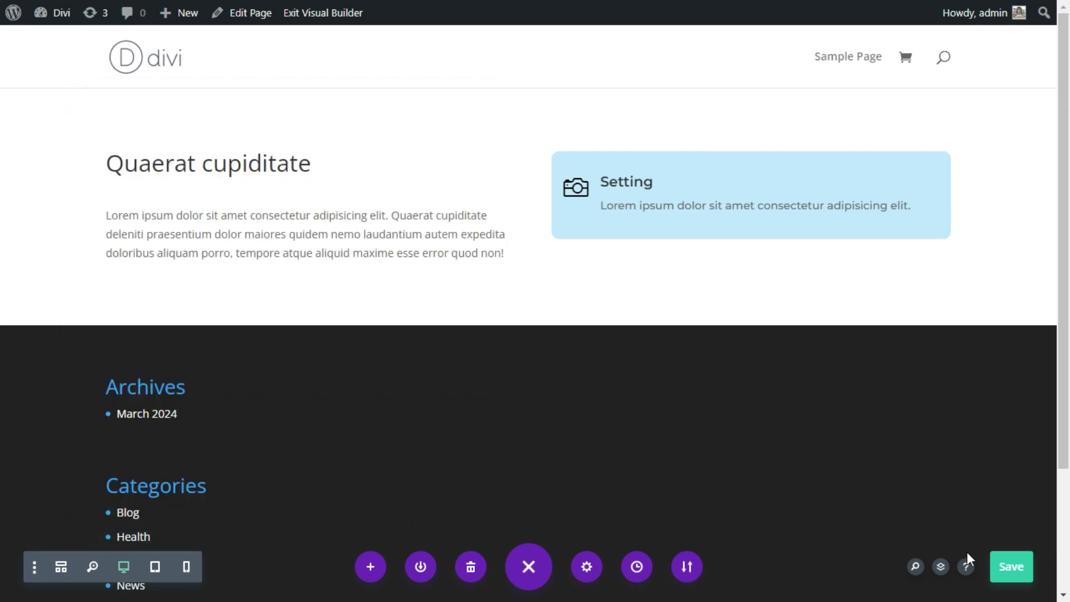
Save the page and reopen it in the Visual Builder
click(1006, 566)
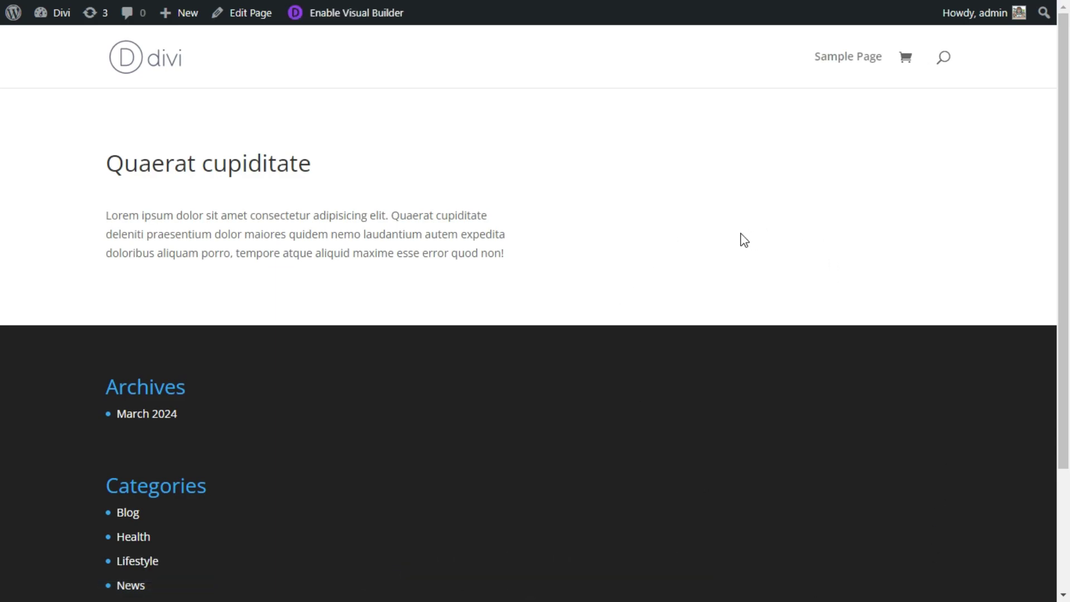
right_click(555, 151)
click(596, 234)
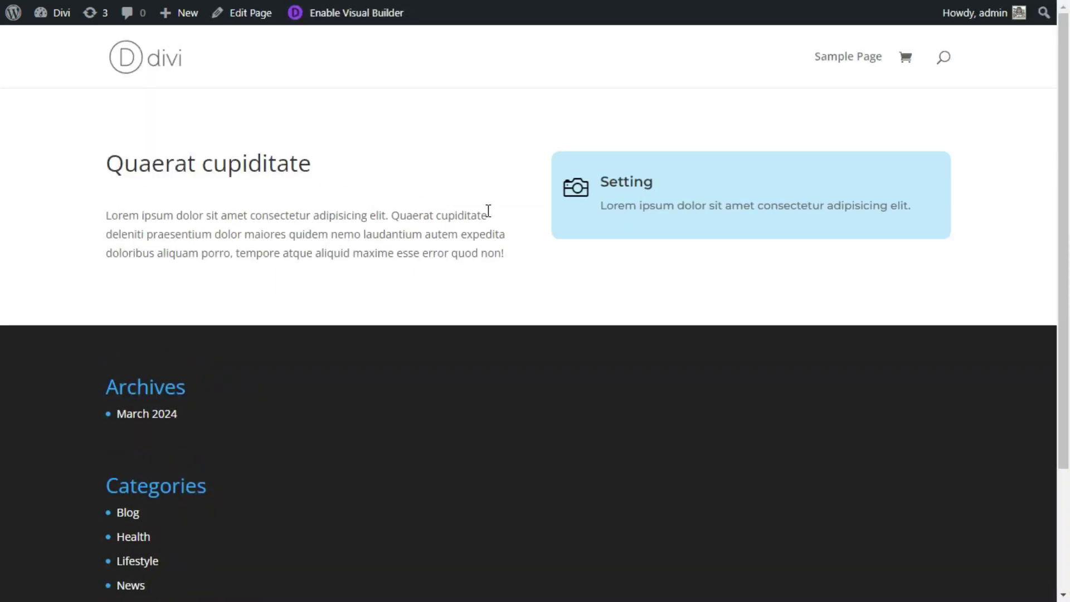
click(463, 212)
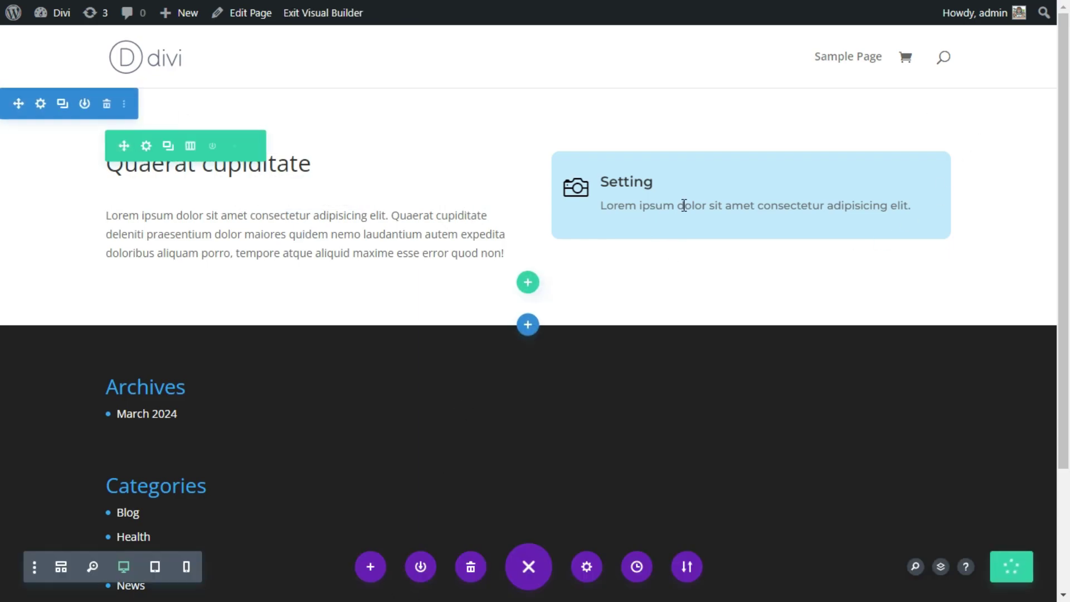
Duplicate the Setting blurb and change the copy's title to Testimonial
mouse_move(695, 201)
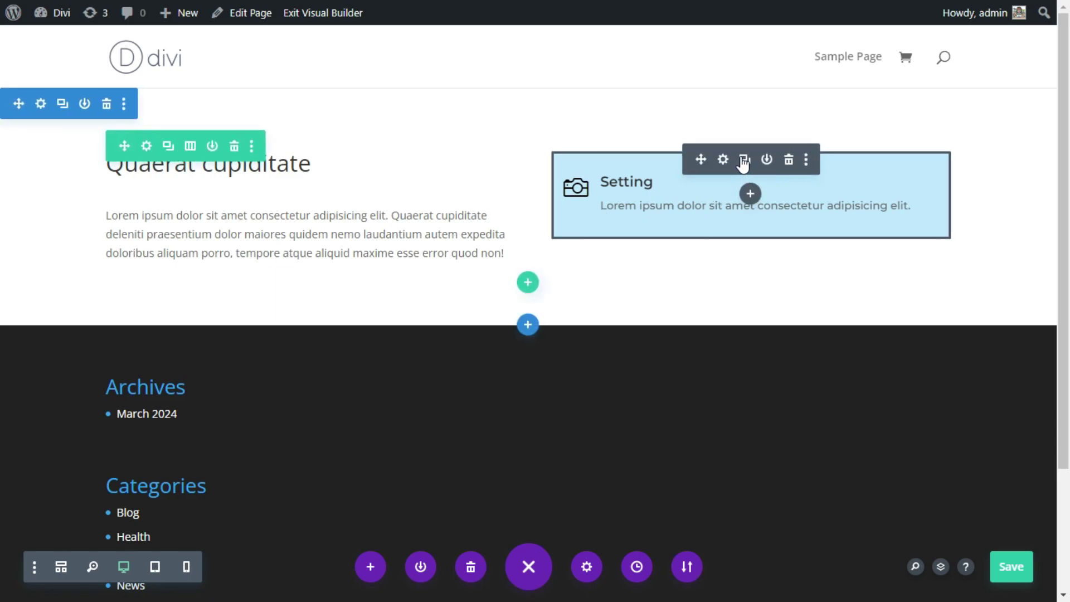
click(744, 160)
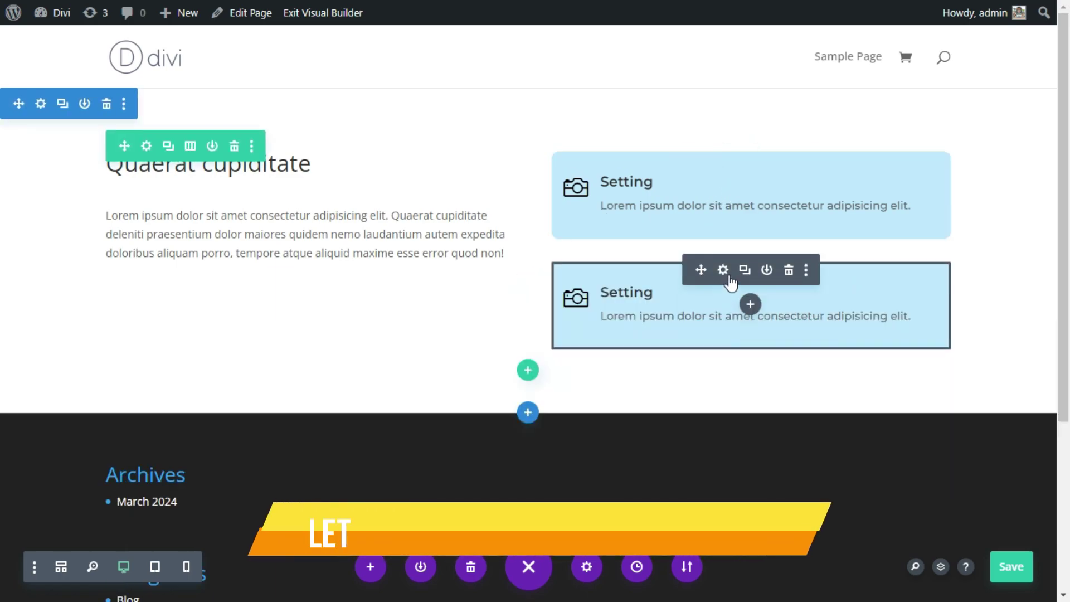
click(723, 269)
click(195, 347)
double_click(195, 347)
key(BackSpace)
text(Testimonial)
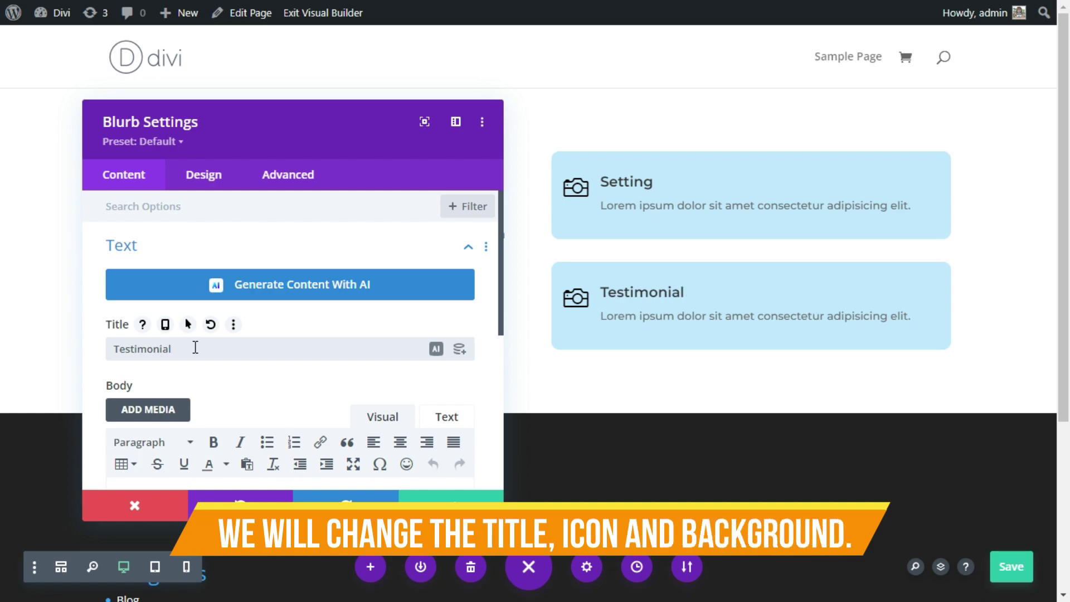
Search the icons for "testi" and give the Testimonial blurb the outlined circled quote icon
scroll(195, 347, down, 5)
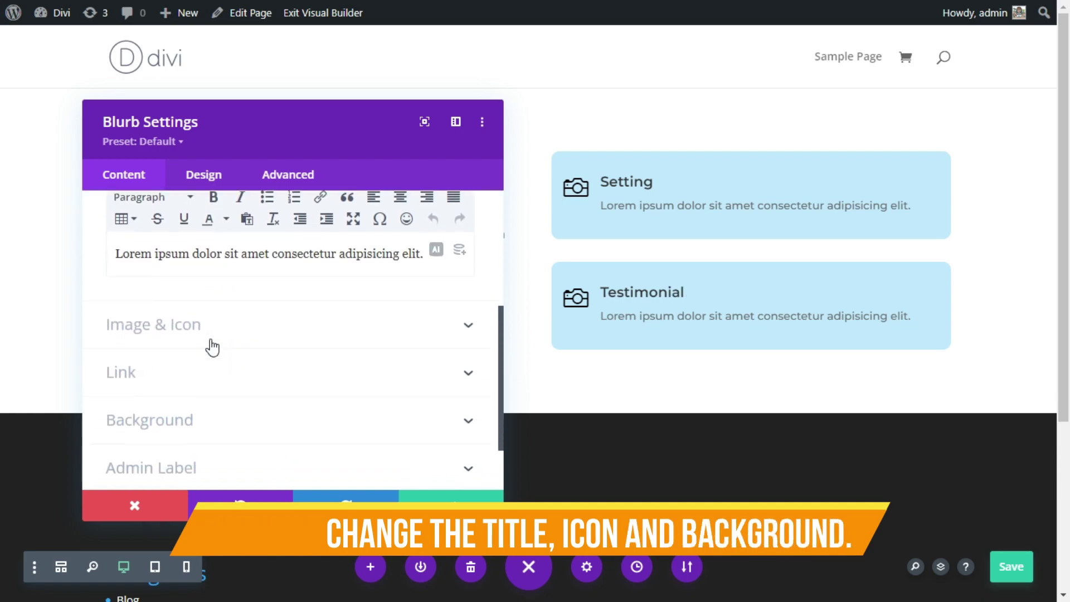
click(171, 260)
click(193, 335)
text(testi)
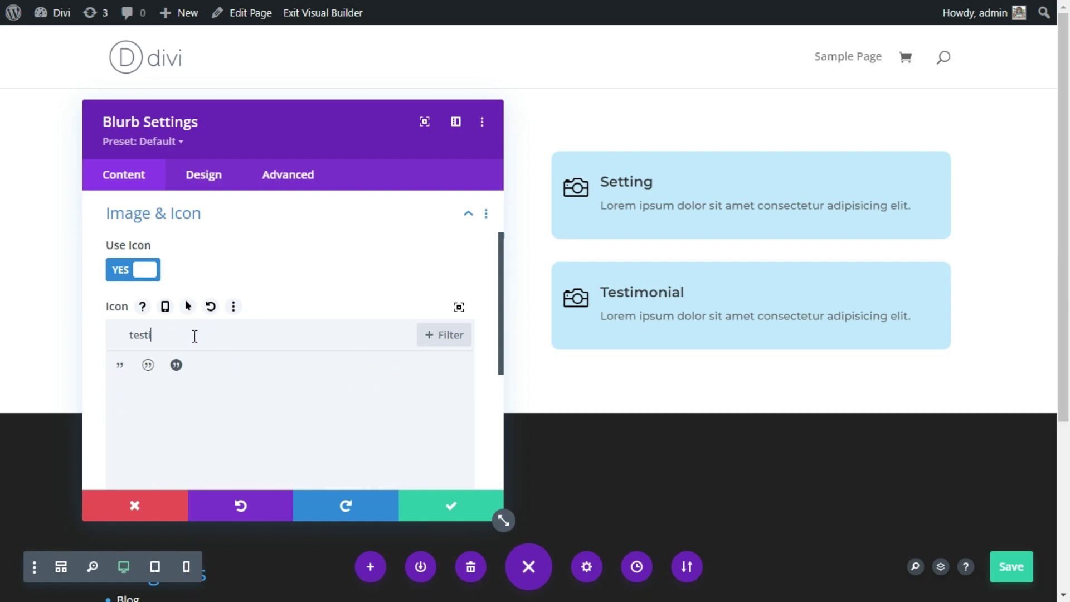
click(149, 367)
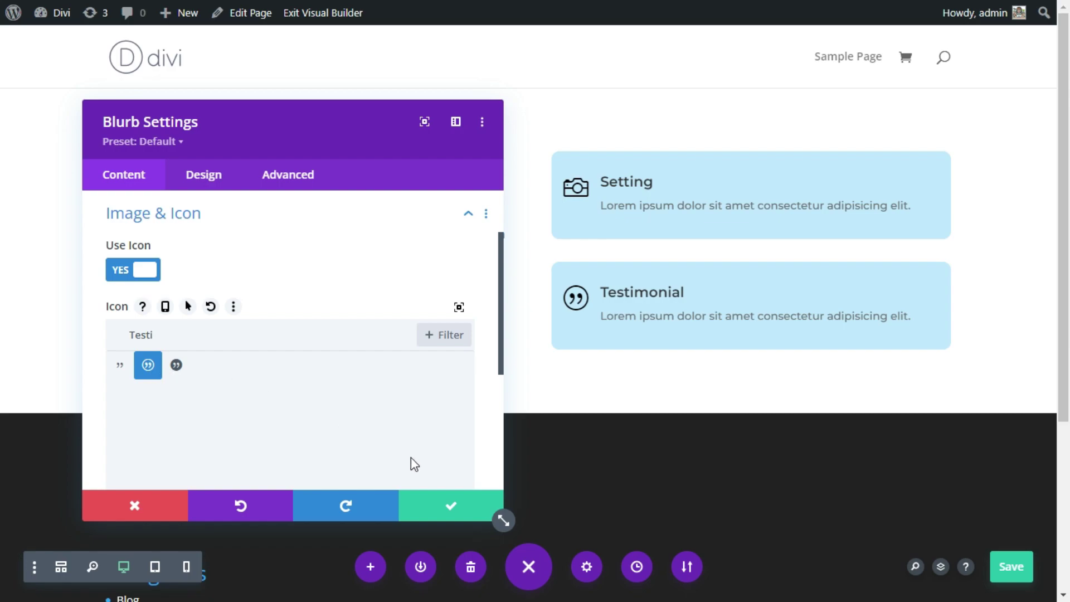
Set the Testimonial blurb's background color to #faffc8 and save its settings
scroll(332, 439, down, 5)
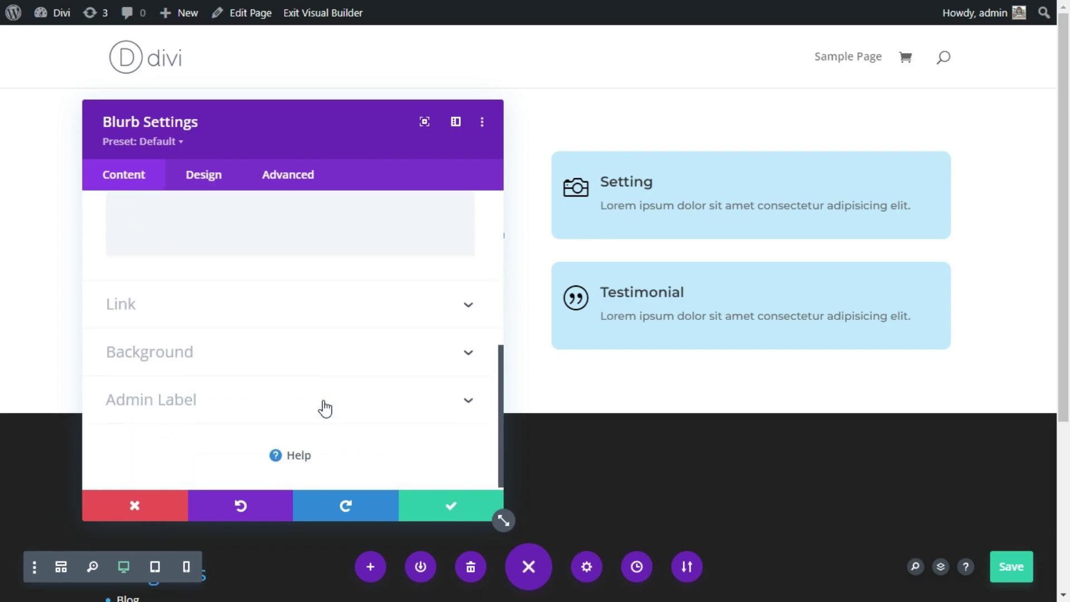
click(198, 357)
click(215, 359)
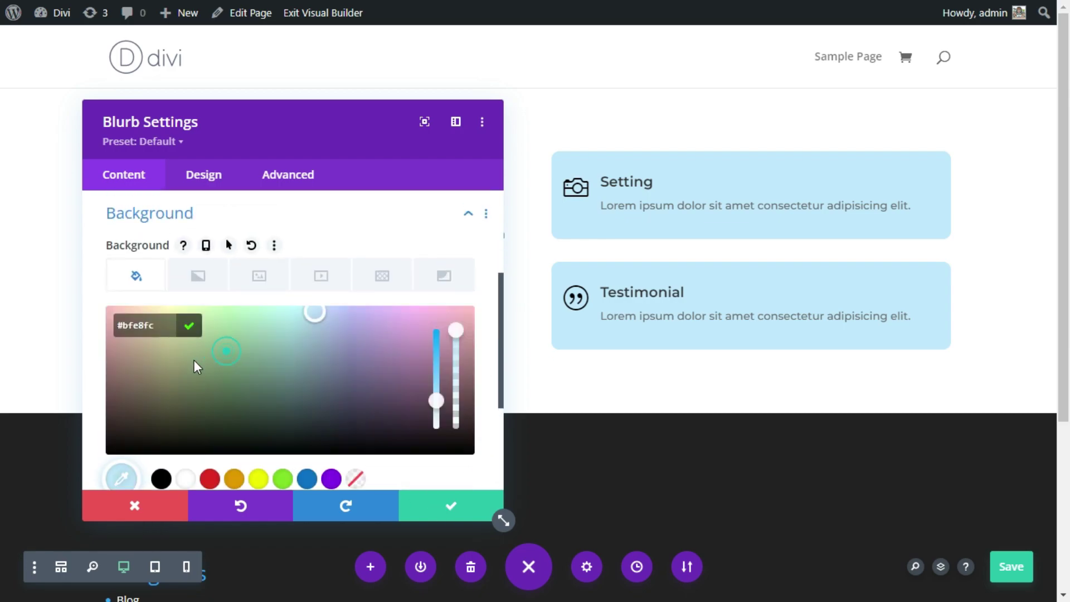
click(160, 330)
key(BackSpace)
key(BackSpace)
key(BackSpace)
key(BackSpace)
key(BackSpace)
key(BackSpace)
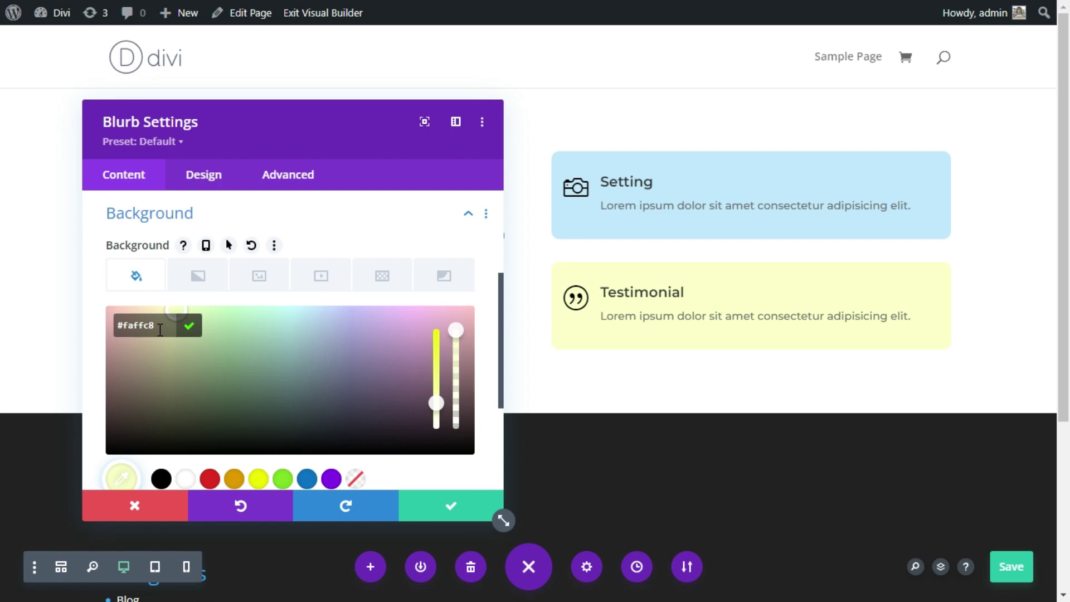
click(189, 326)
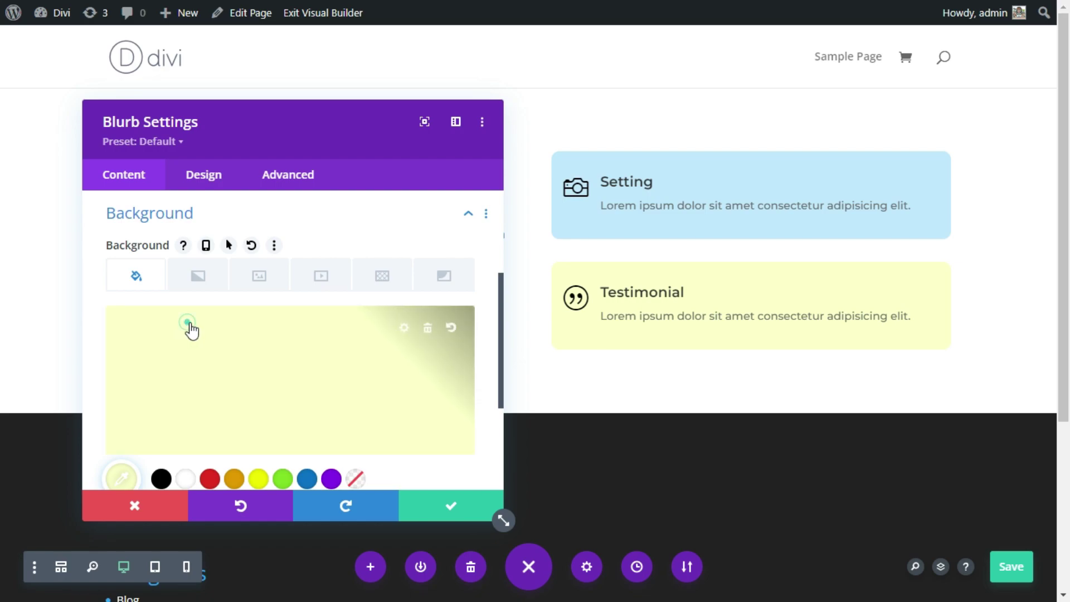
click(457, 510)
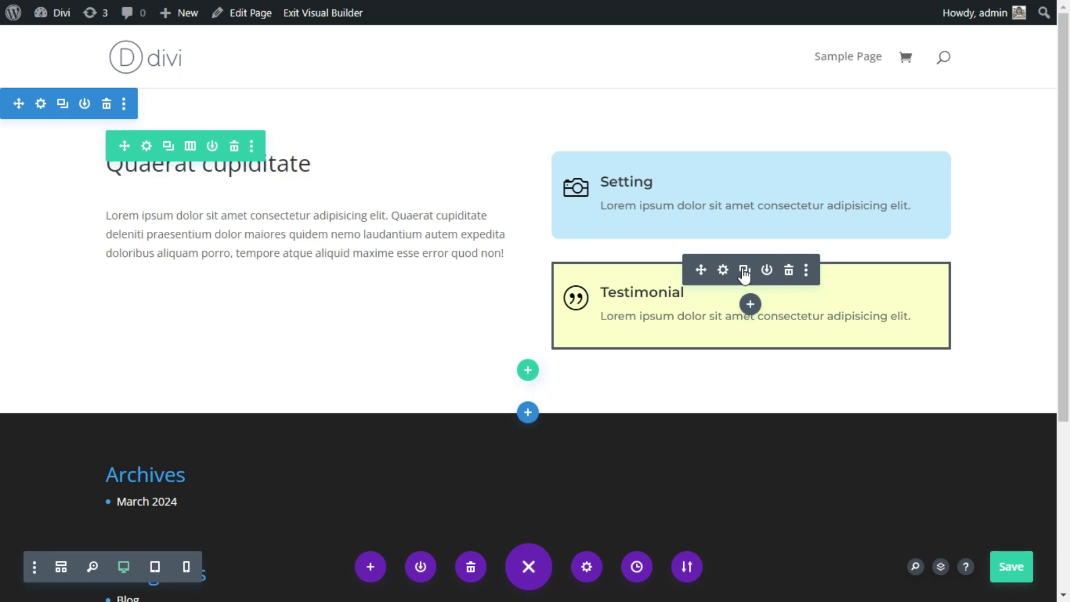
Duplicate the Testimonial blurb and change the copy's title to Blog
click(745, 271)
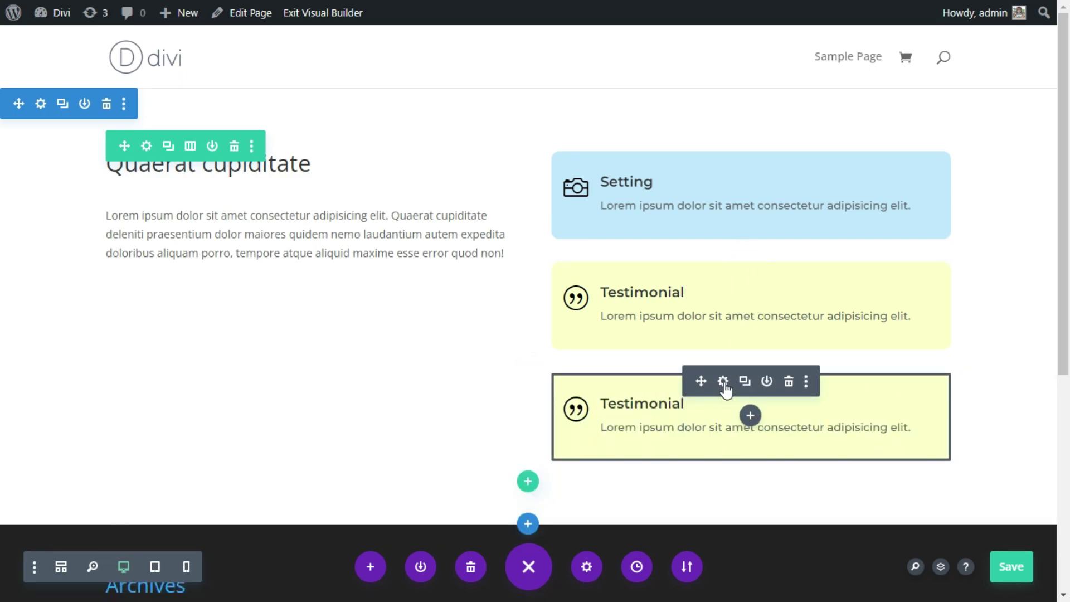
click(723, 381)
click(205, 357)
double_click(205, 357)
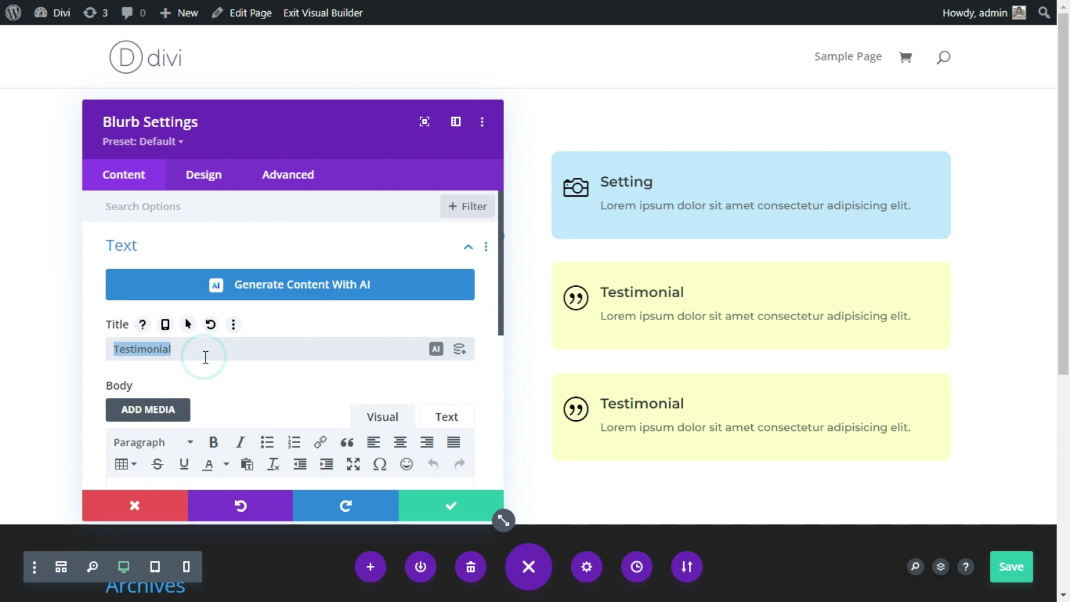
text(Blog)
Search the icons for "blo" and give the Blog blurb the solid nine-square grid icon
scroll(205, 357, down, 5)
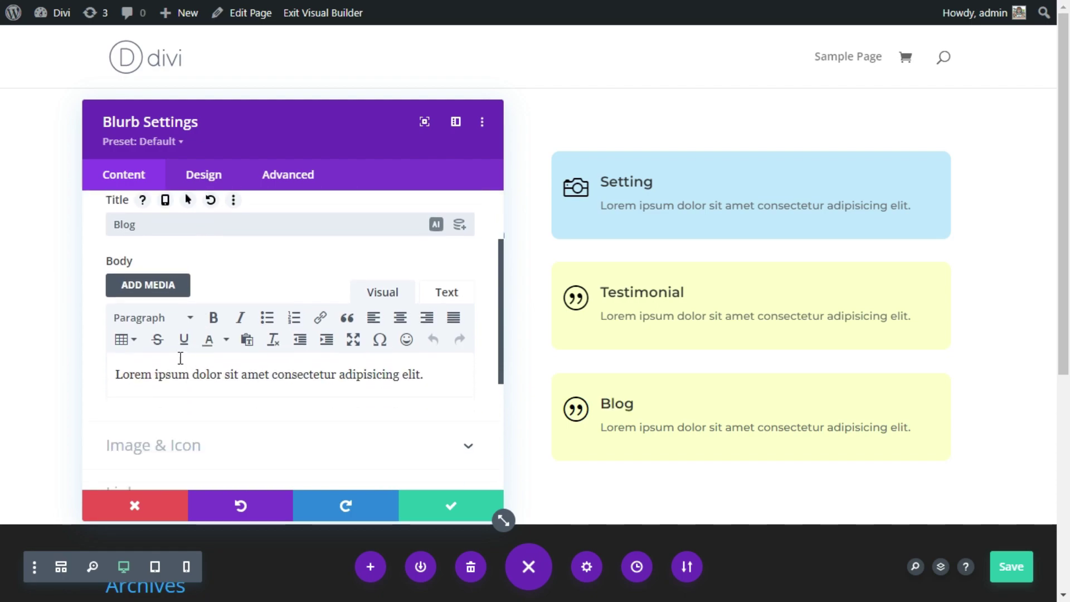
click(188, 342)
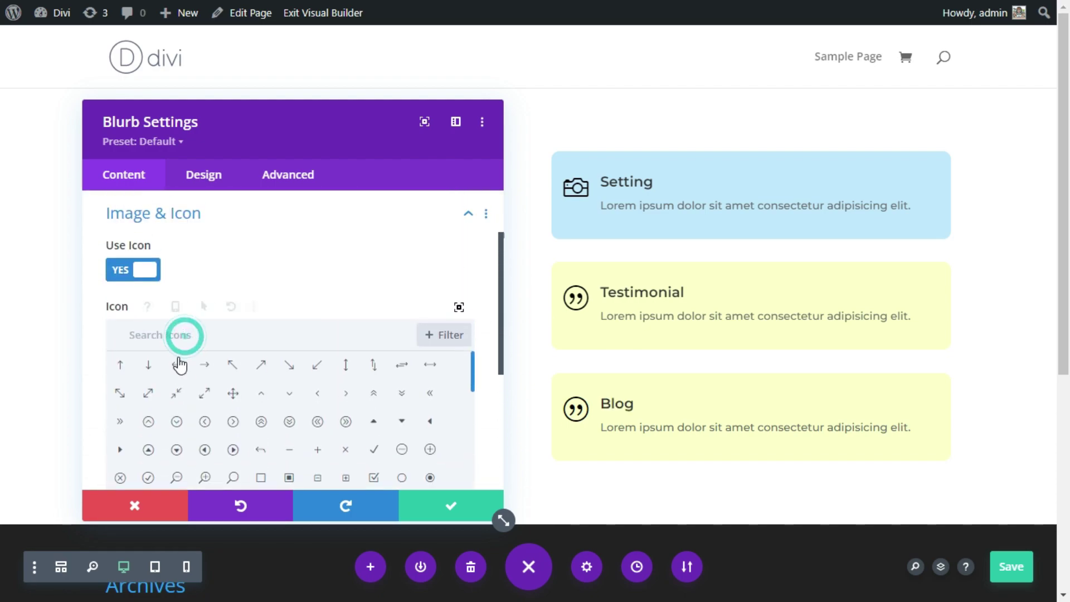
click(192, 337)
text(blog)
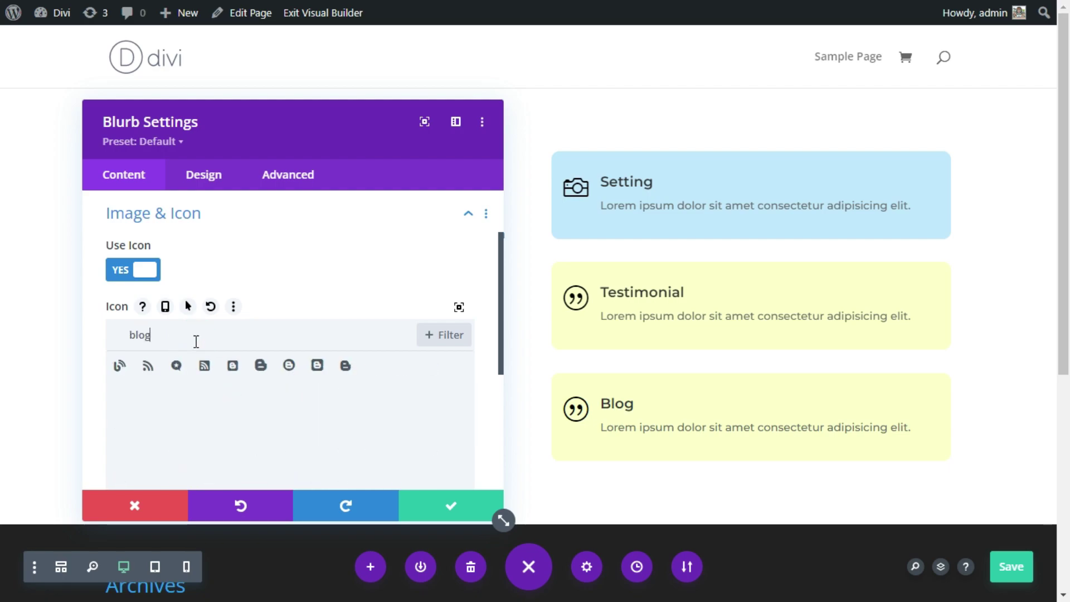
key(BackSpace)
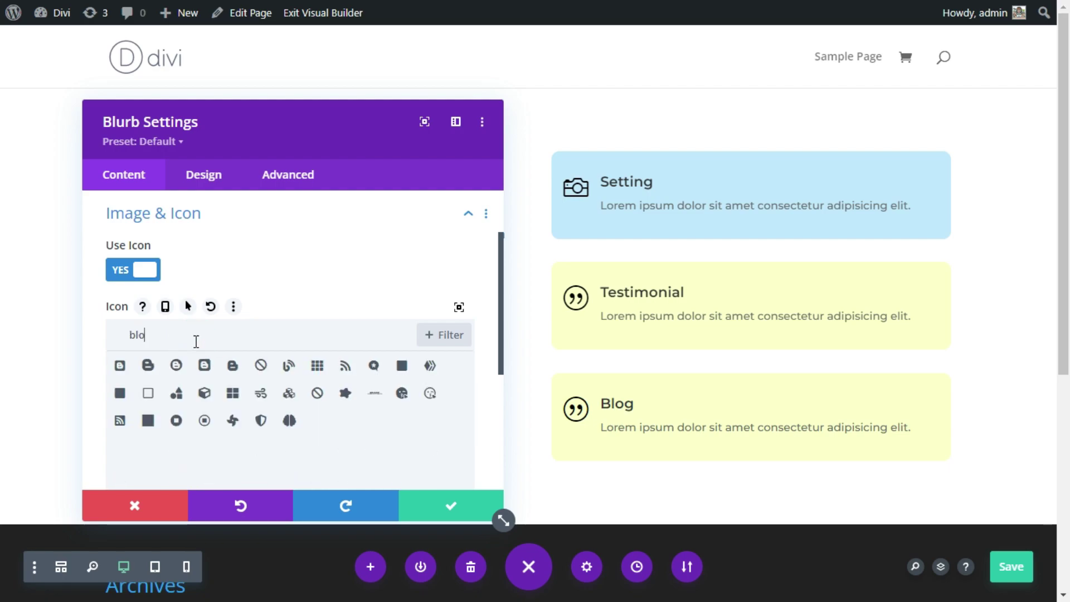
click(321, 372)
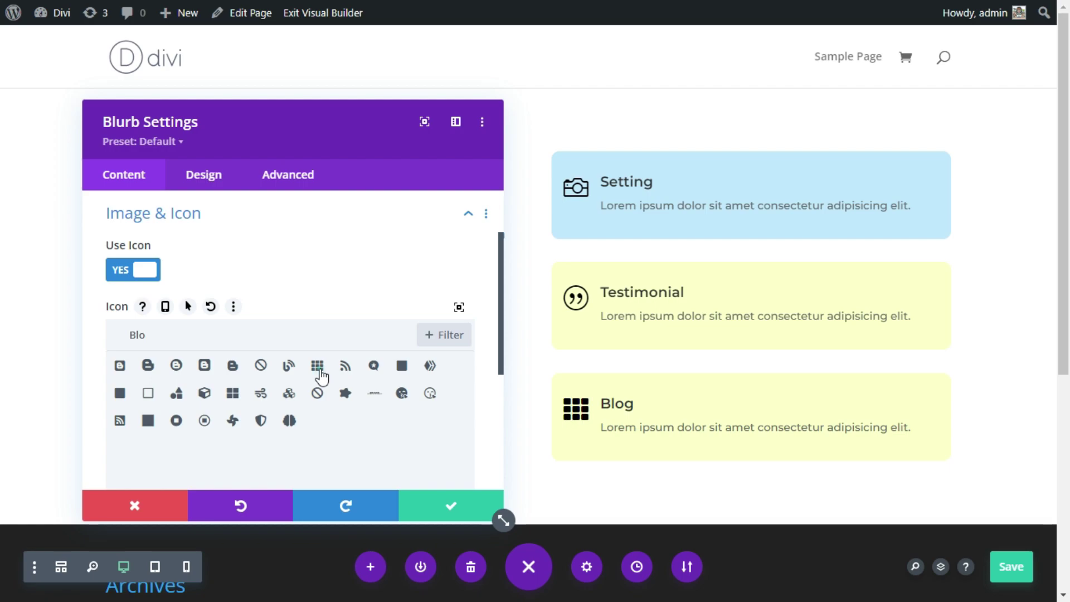
Set the Blog blurb's background color to #f2e4e1 and save its settings
scroll(321, 372, down, 3)
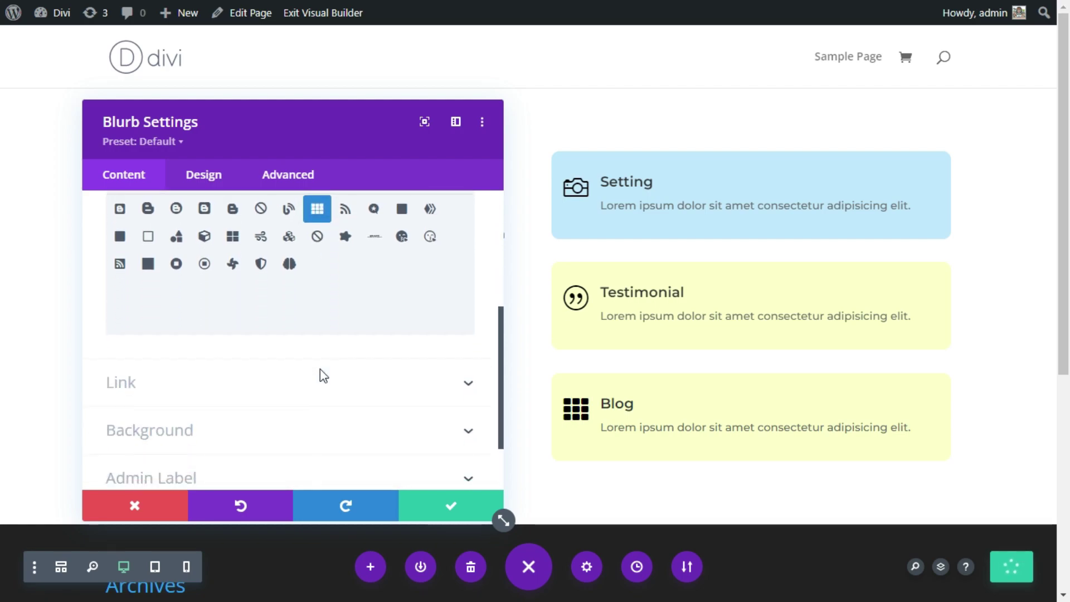
scroll(196, 289, down, 2)
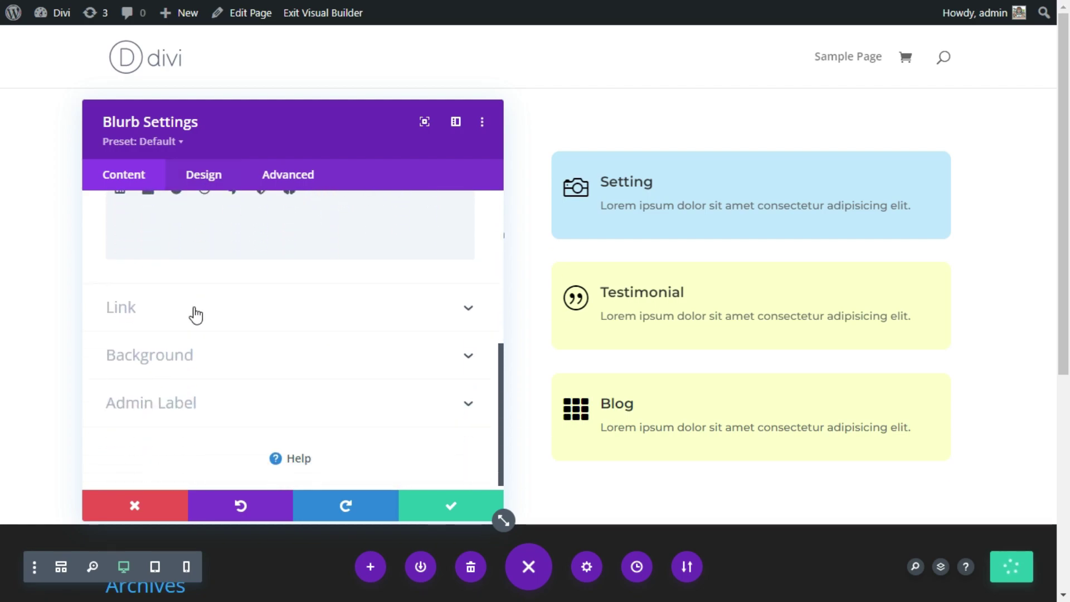
click(174, 349)
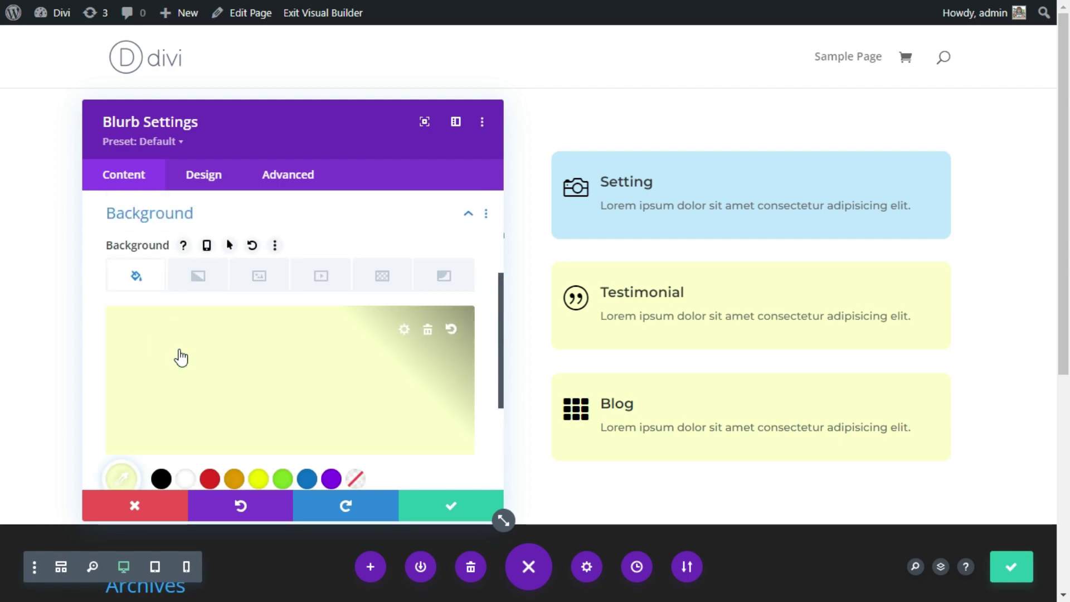
click(204, 361)
click(157, 331)
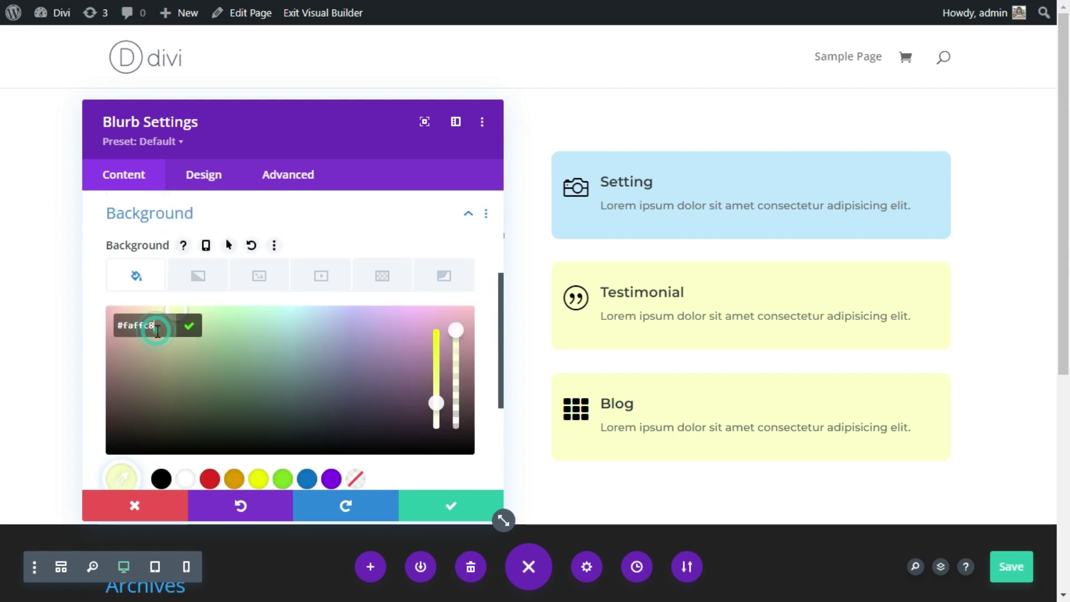
key(BackSpace)
key(BackSpace)
key(BackSpace)
key(BackSpace)
key(BackSpace)
key(BackSpace)
text(f2e4e1)
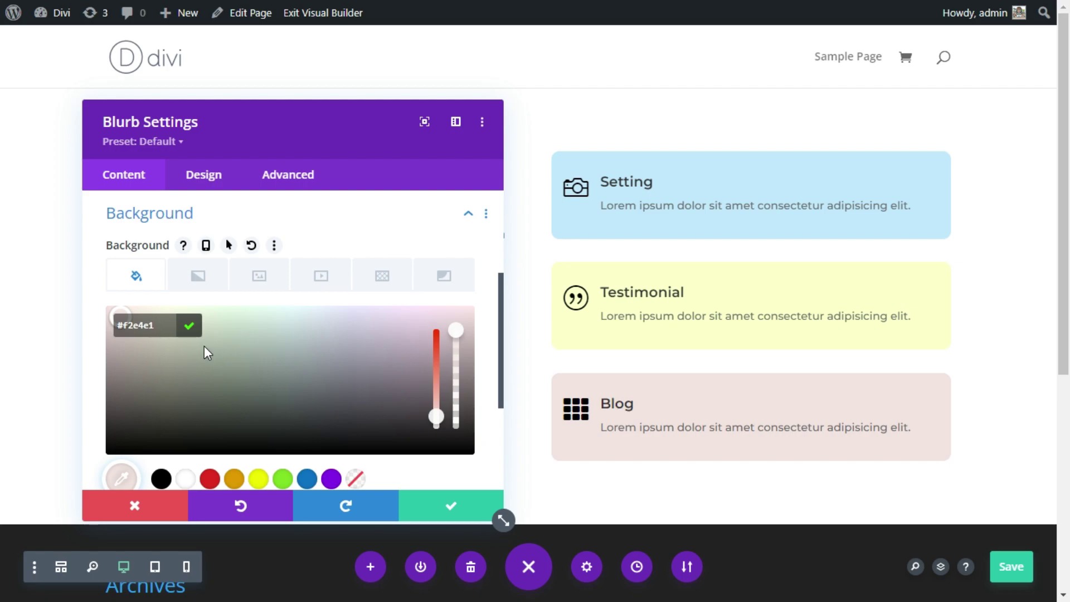
click(186, 336)
click(430, 504)
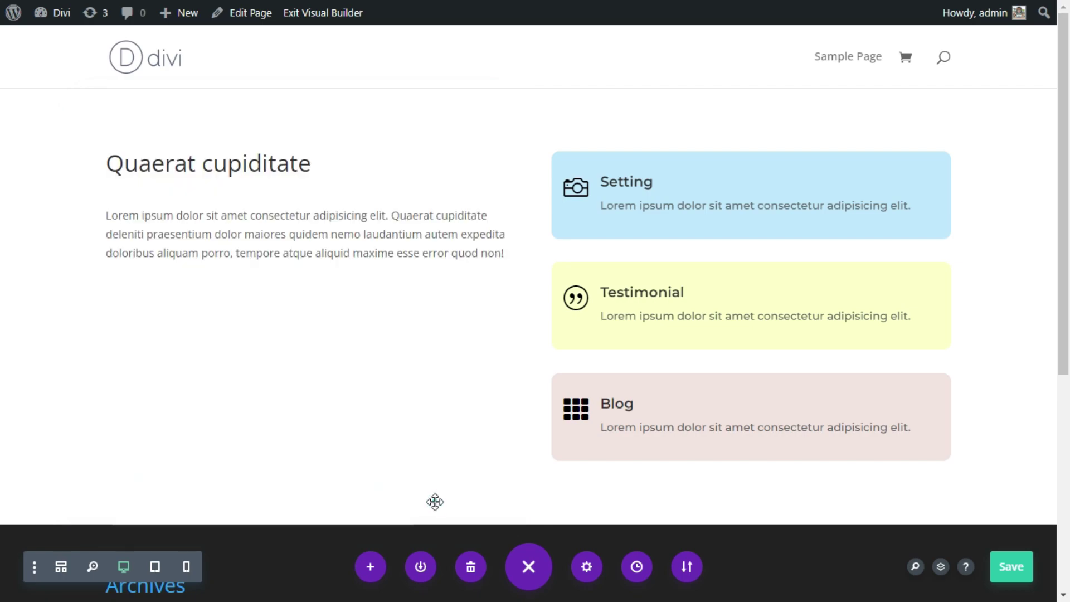
Save the page and reload its published version
click(1027, 572)
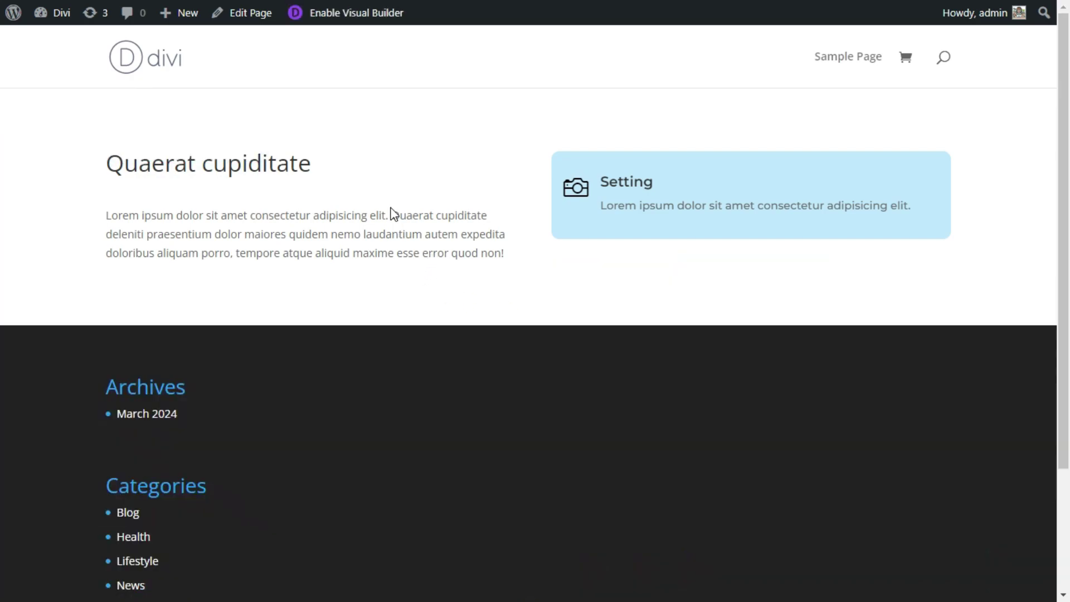
right_click(404, 157)
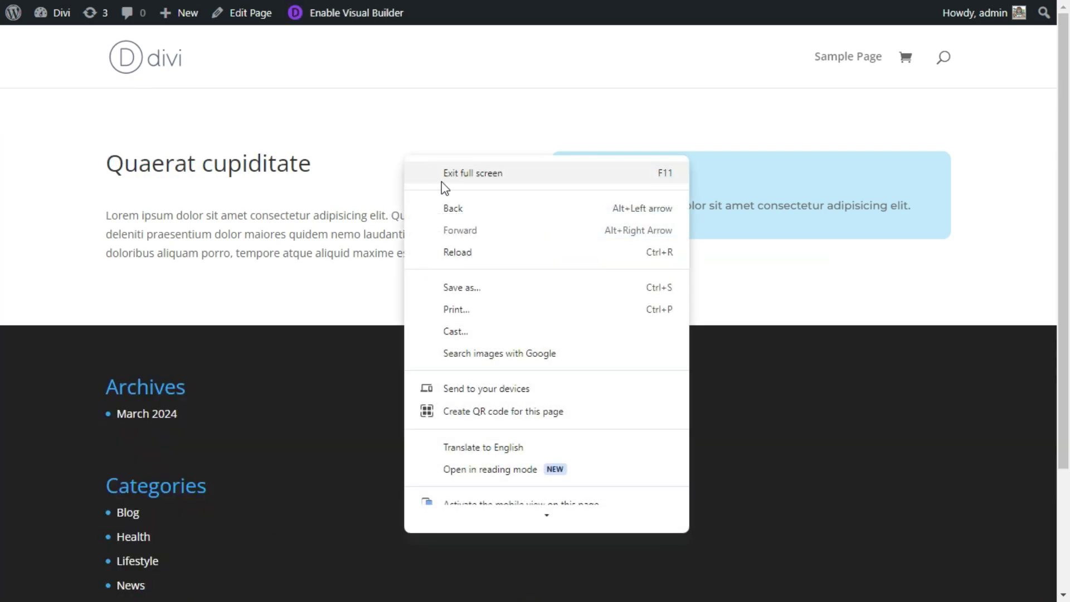
click(466, 252)
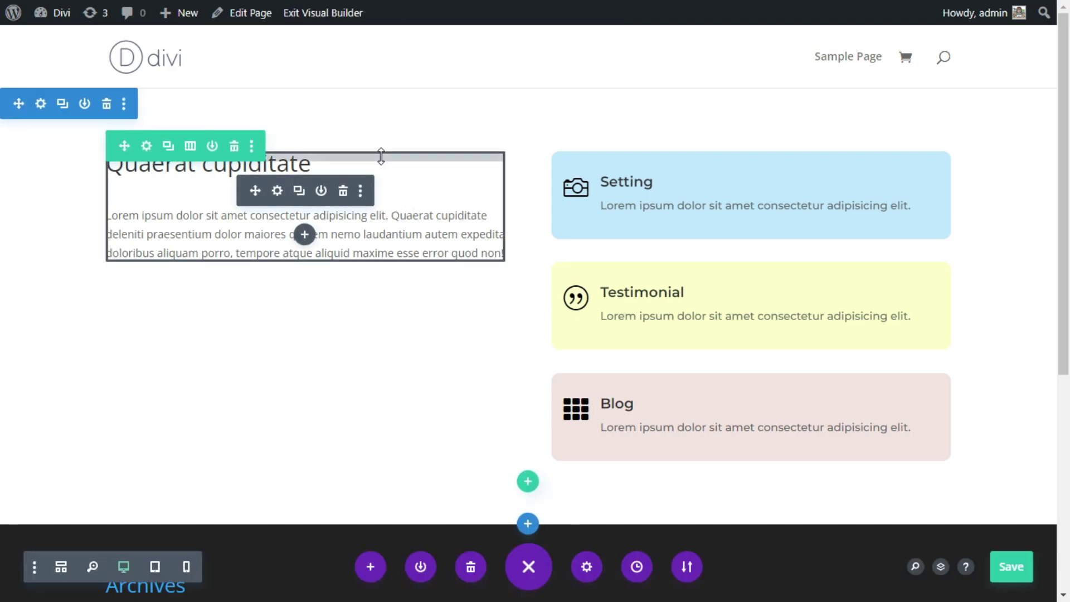
Give the row holding the text and blurbs the CSS class turn-blurb and save the row settings
click(147, 146)
click(280, 179)
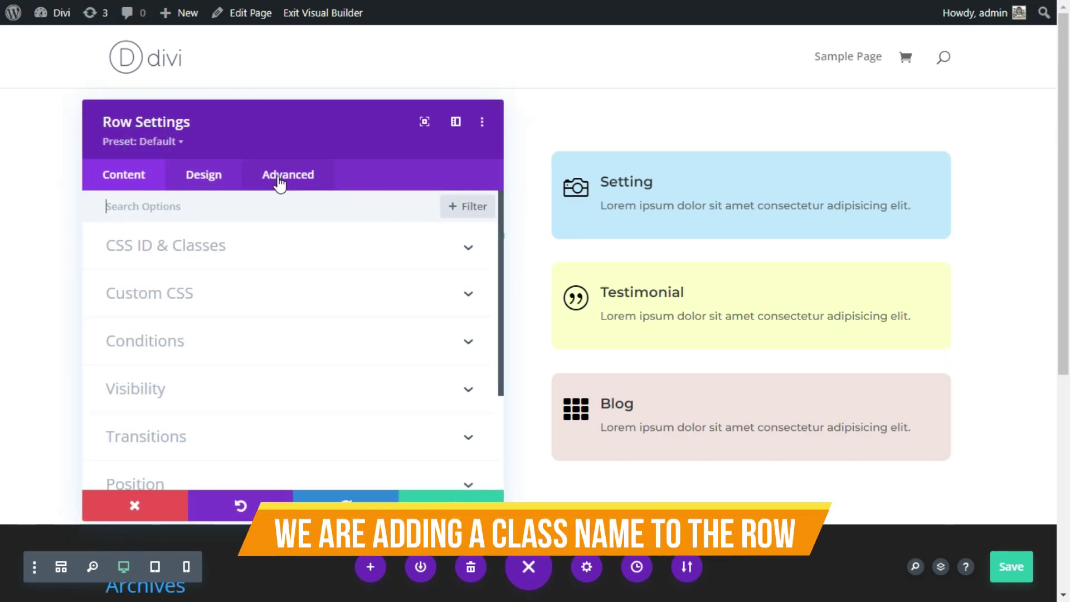
click(207, 246)
click(191, 363)
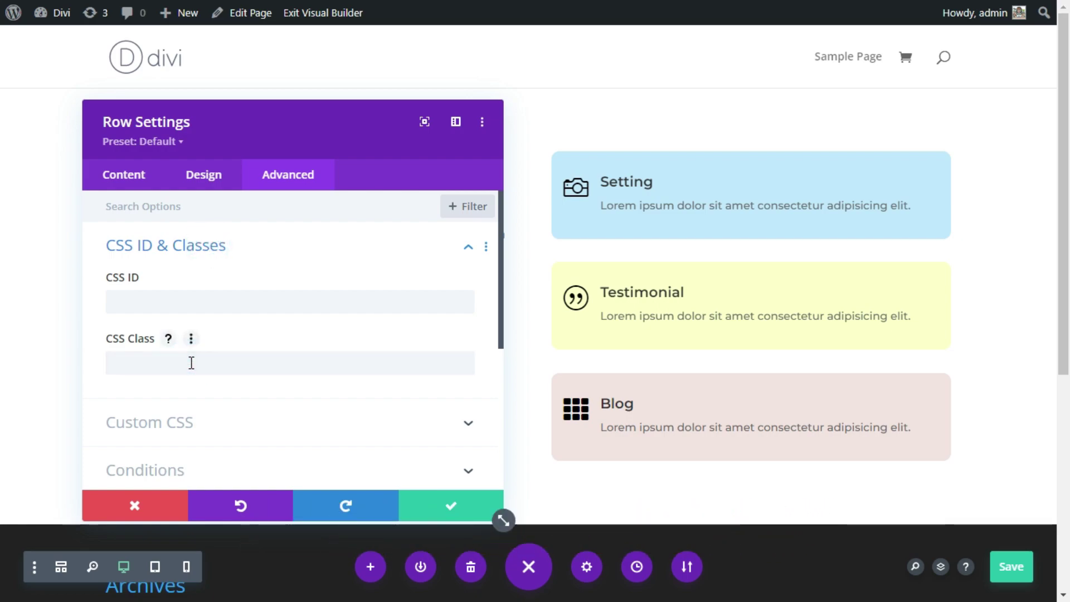
click(165, 372)
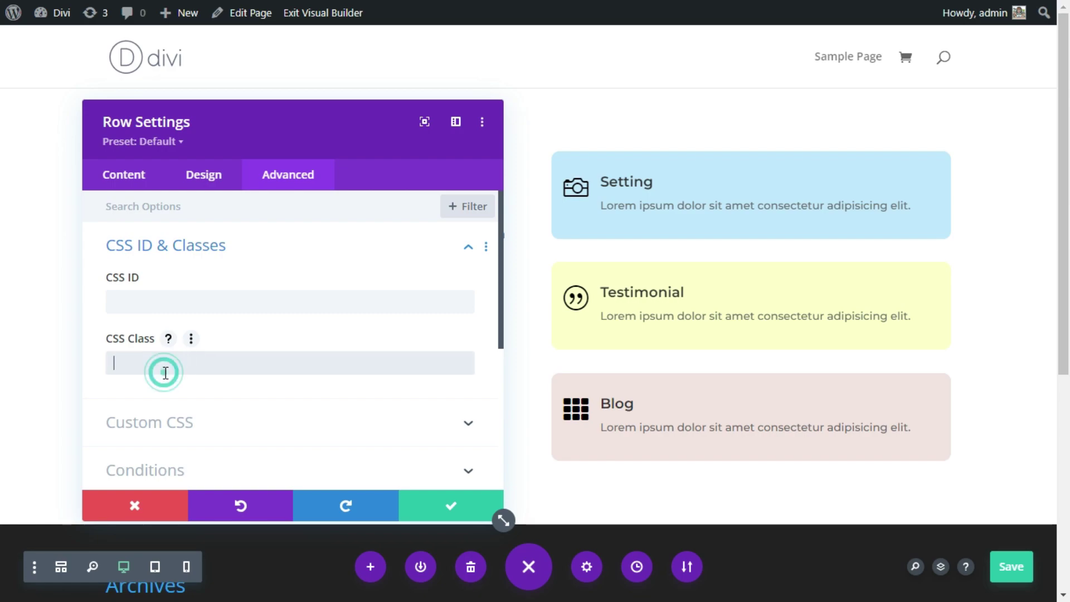
text(turn-blurb)
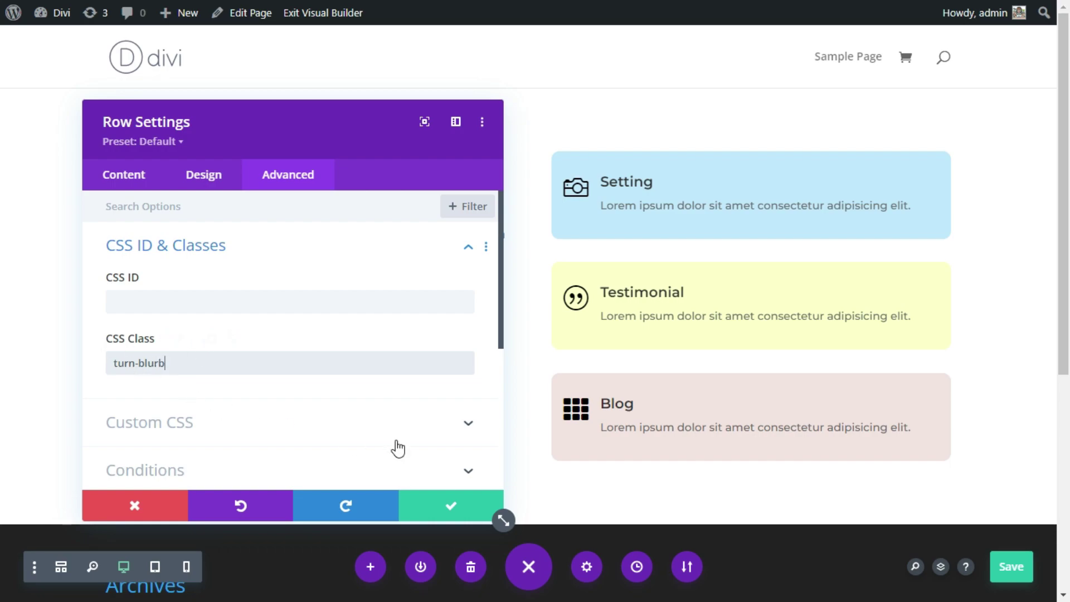
click(455, 512)
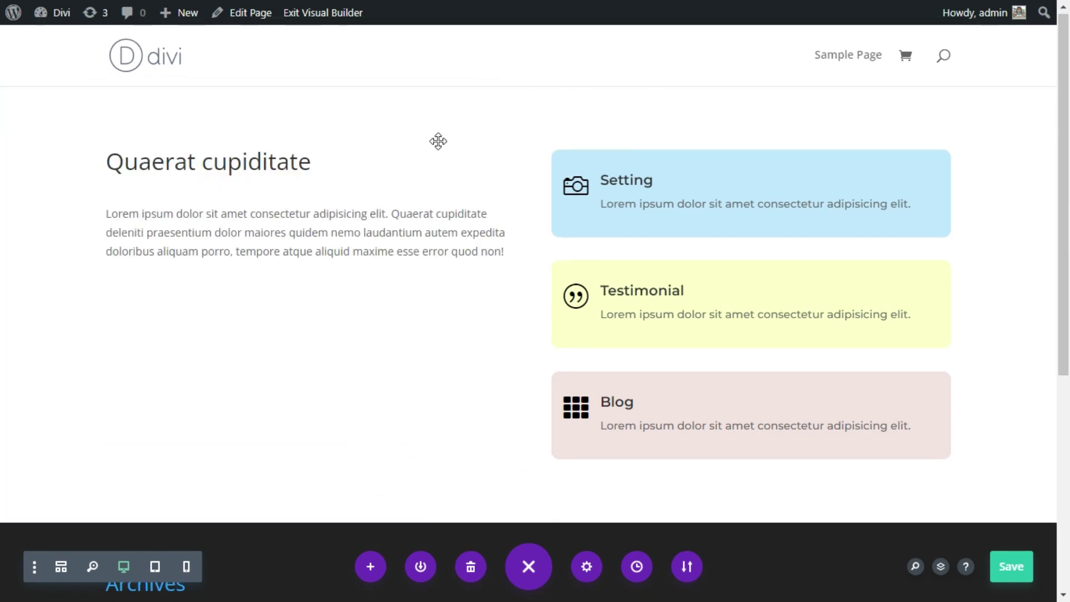
Search the modules for "code" and insert a Code module below the heading text module
mouse_move(342, 209)
click(306, 237)
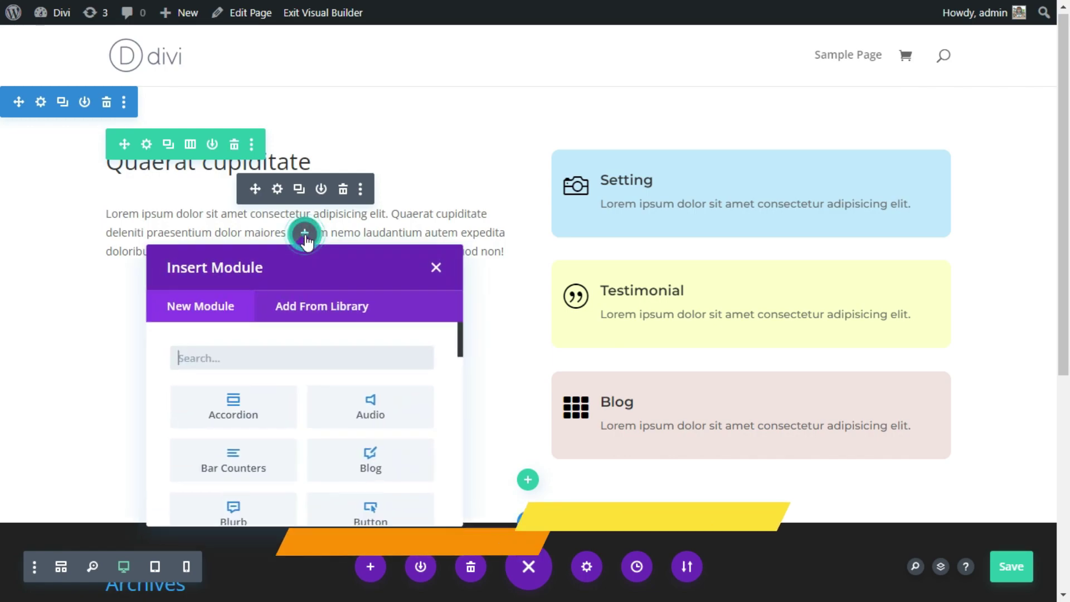
click(252, 356)
text(code)
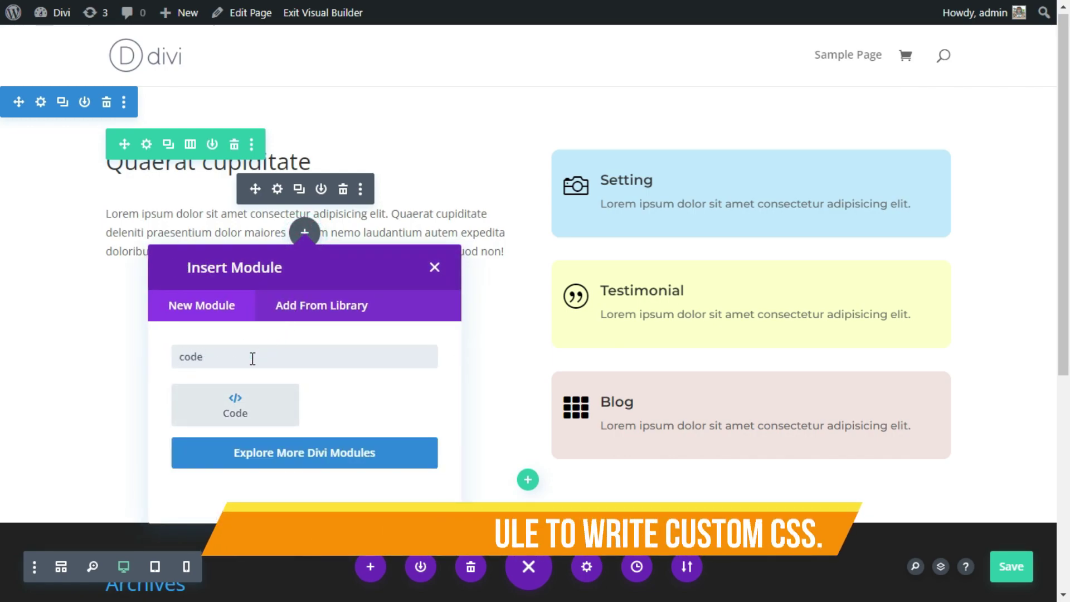
click(258, 409)
Enter opening and closing style tags in the Code module with an empty line between them
click(246, 299)
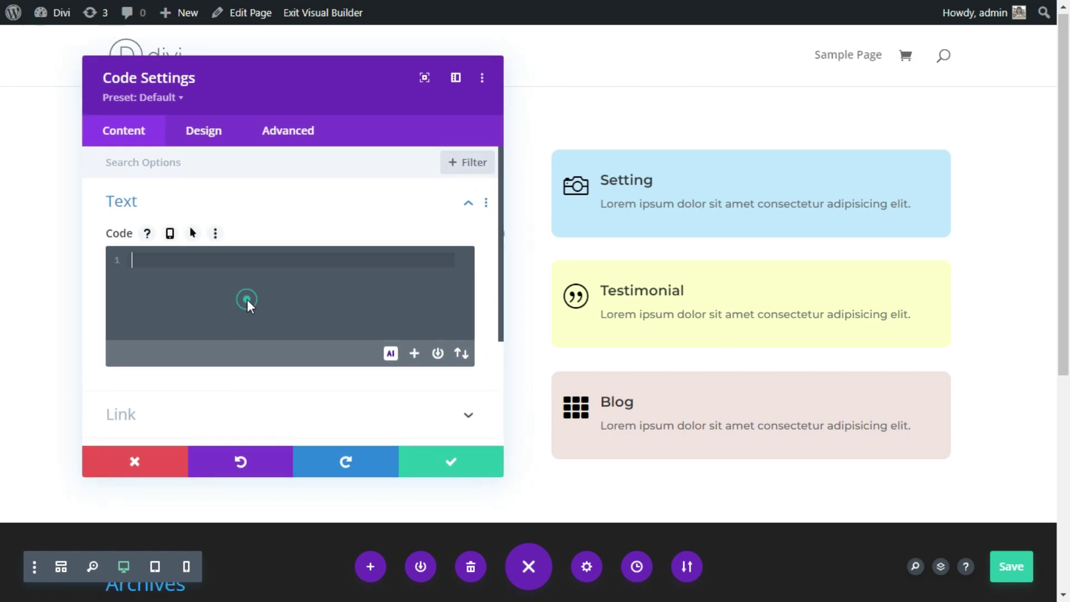
text(<style></style>)
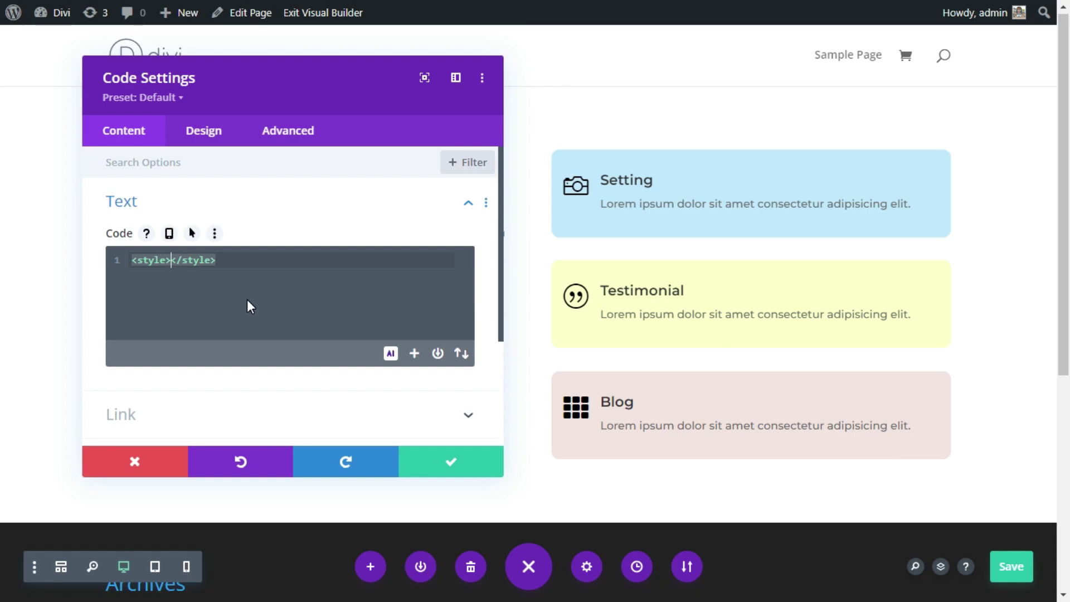
key(Return)
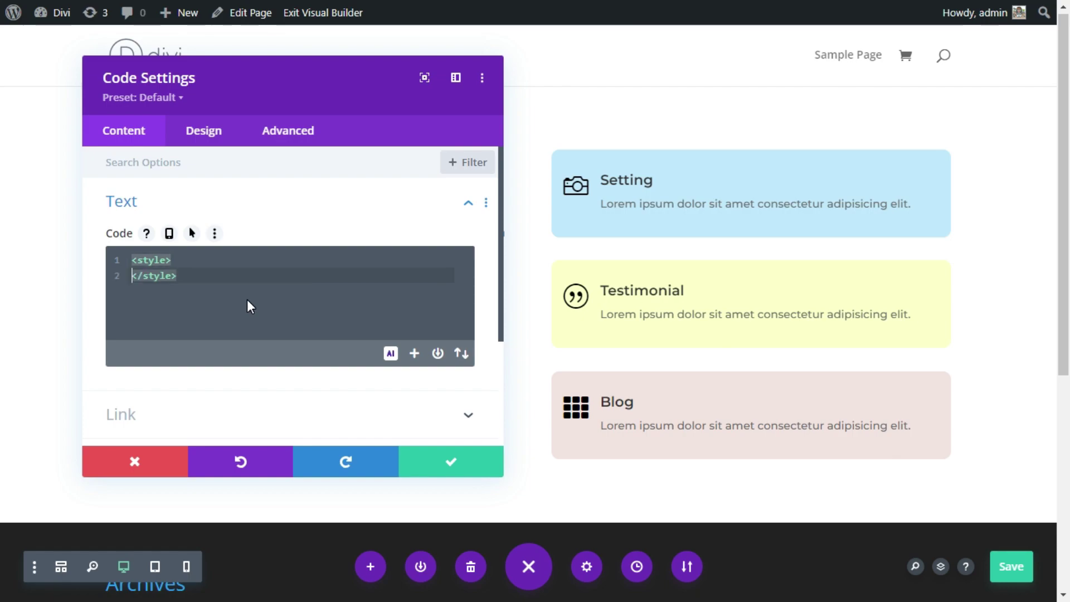
key(Return)
key(Up)
Add a CSS rule for .turn-blurb .et_pb_column that sets perspective:1000px;
text(.)
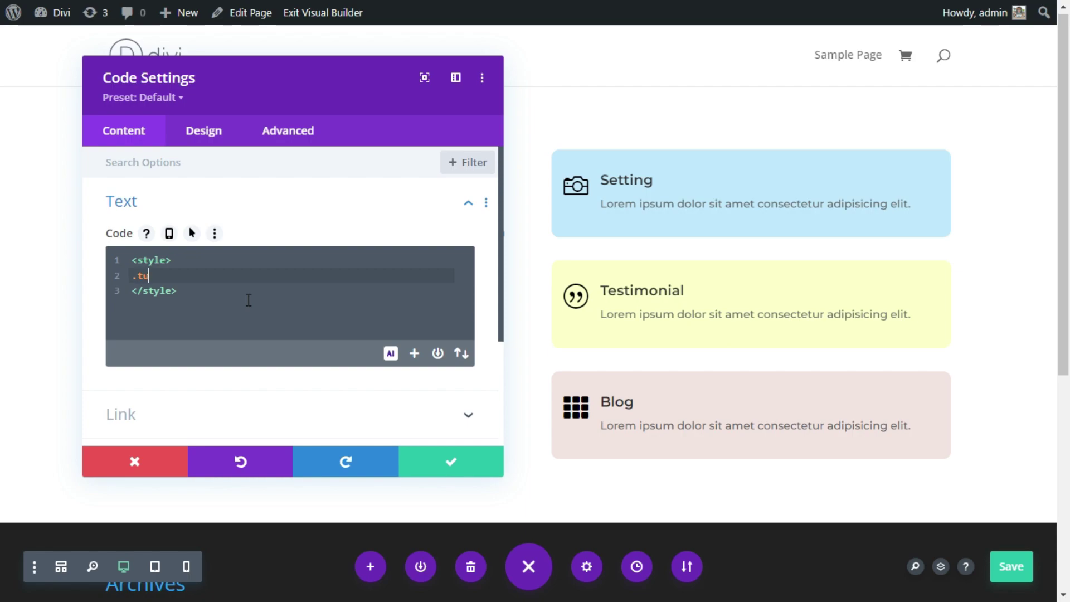
text(turn-blurb .et_pb_column{)
key(Return)
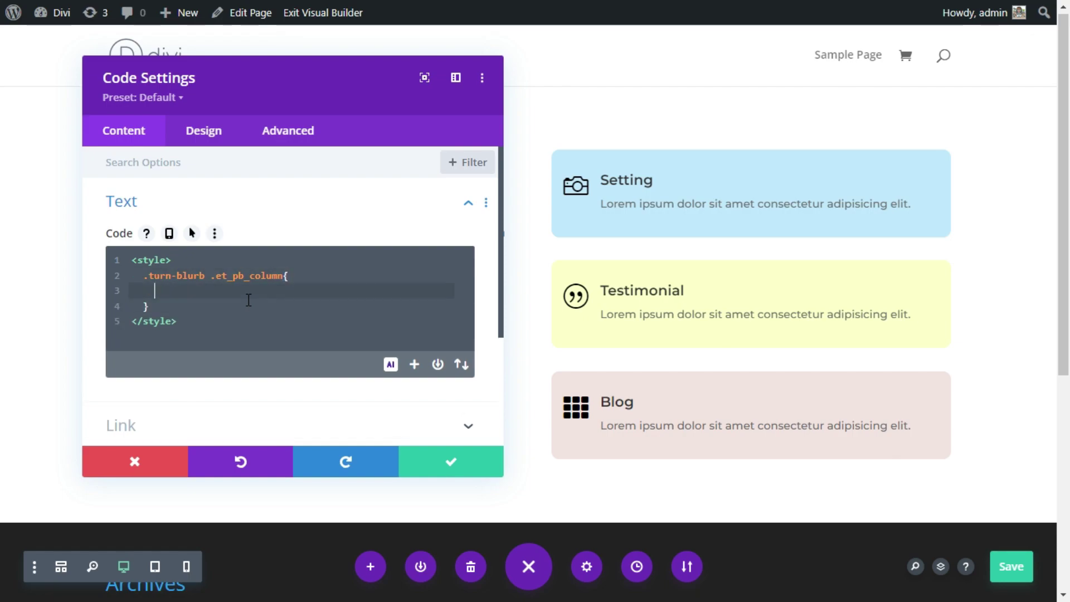
text(pers)
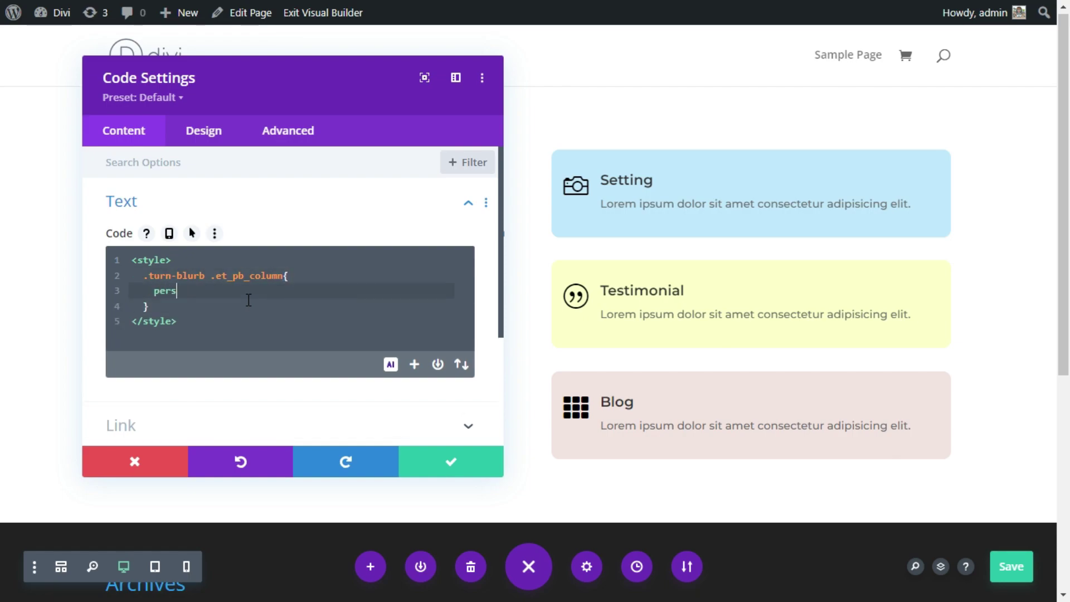
text(pective:1000px;)
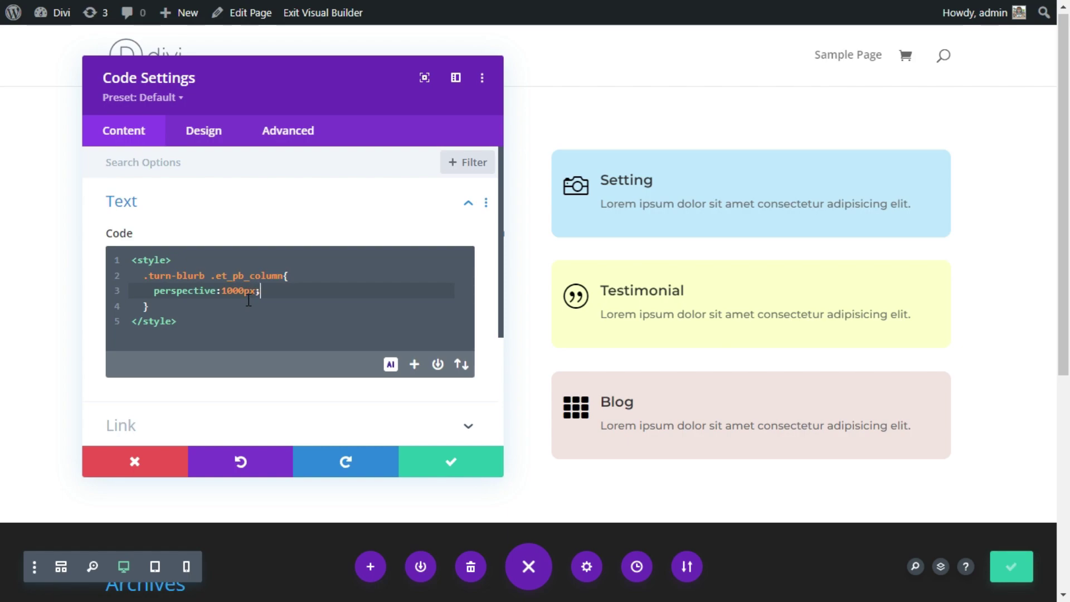
Open a CSS rule for .turn-blurb .et_pb_blurb below the column rule, with an empty line inside its braces
key(Return)
text(/)
key(BackSpace)
text(.turn-bl)
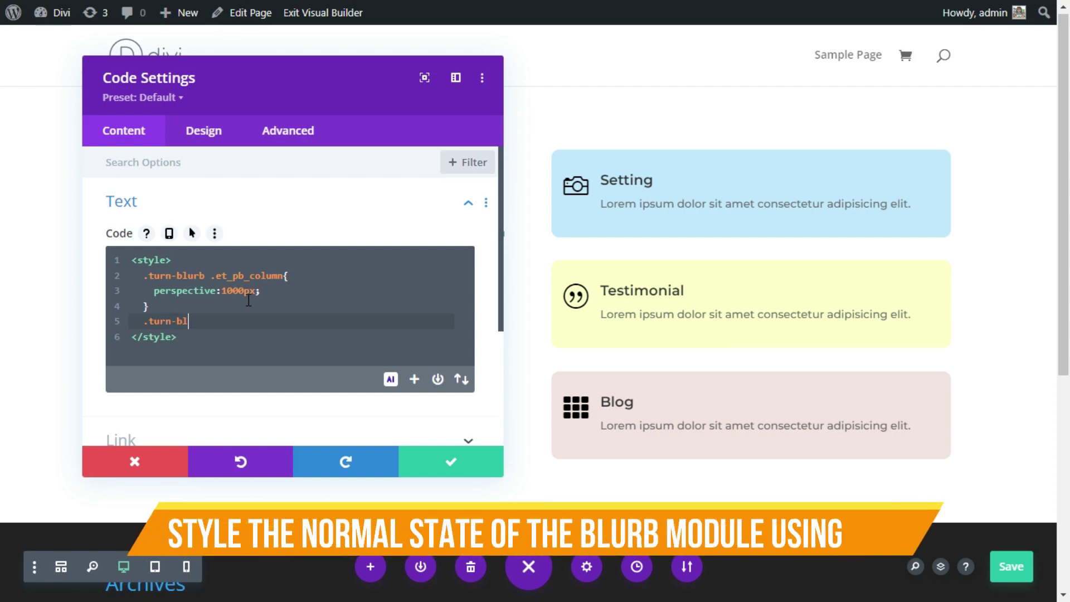
text(urb .)
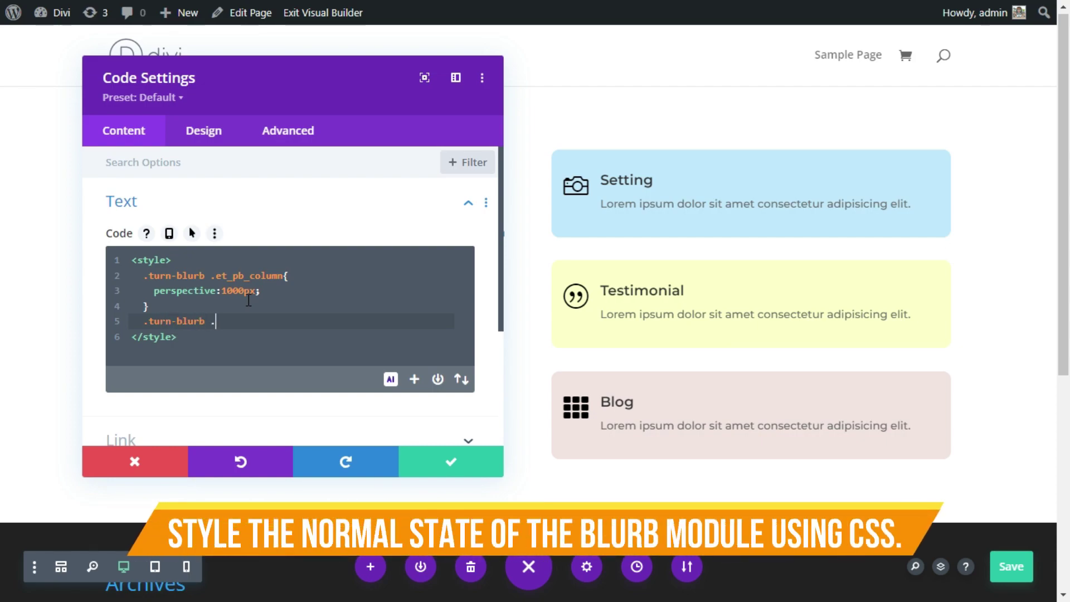
text(et_pb_)
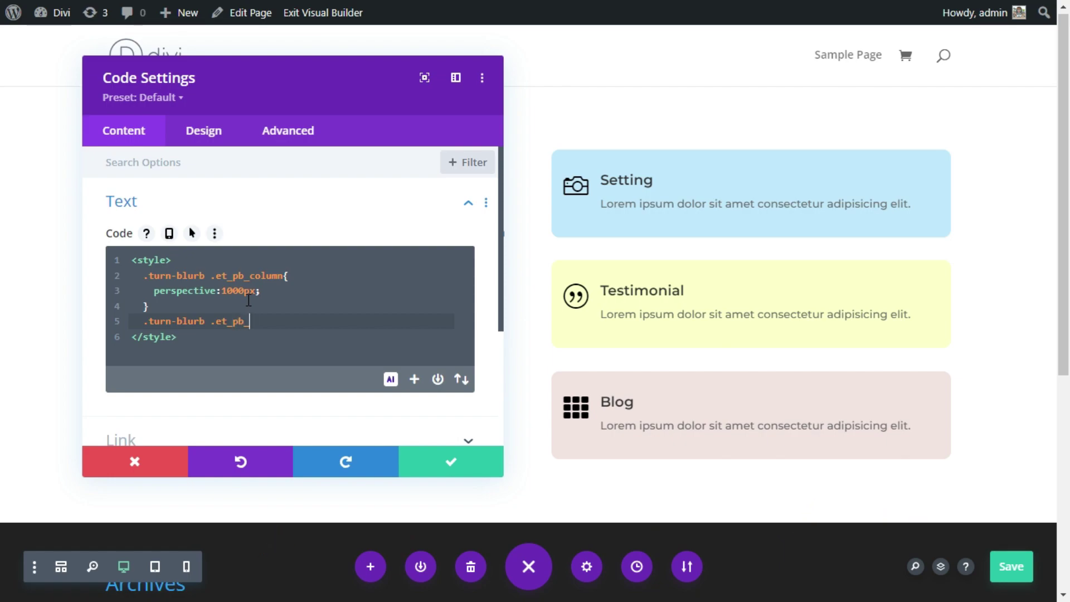
text(blur)
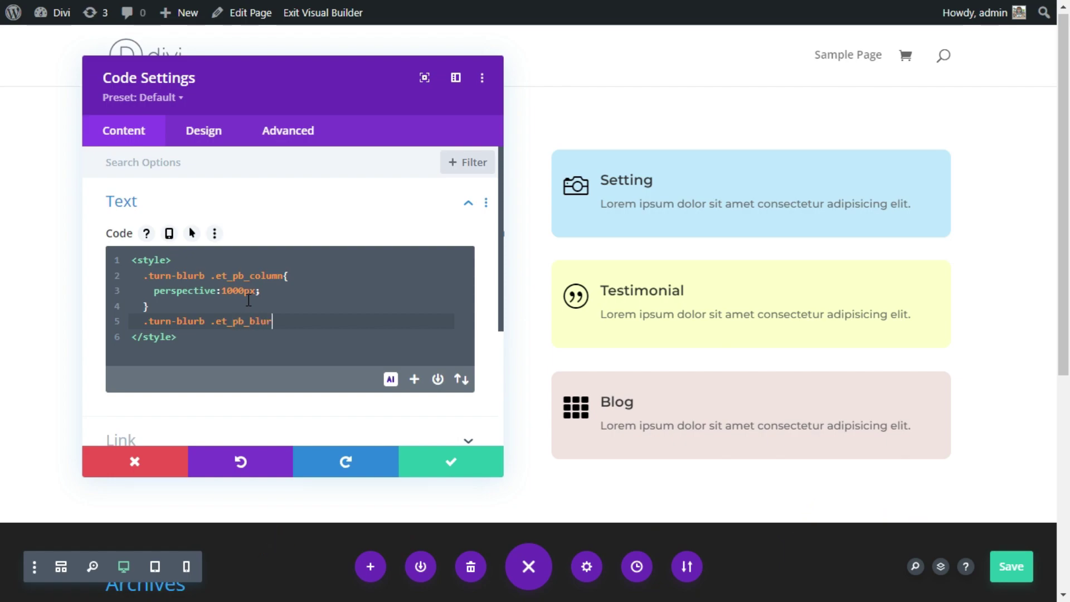
text(b{)
key(Return)
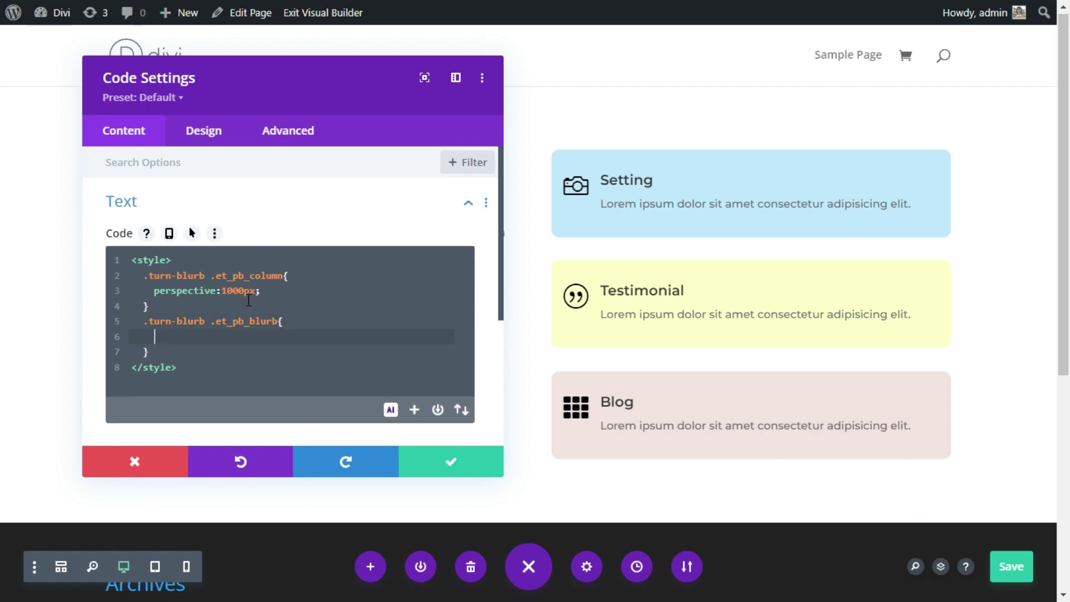
Add transform:rotateY(-30deg) rotateX(15deg); inside the .turn-blurb .et_pb_blurb rule
scroll(400, 292, down, 2)
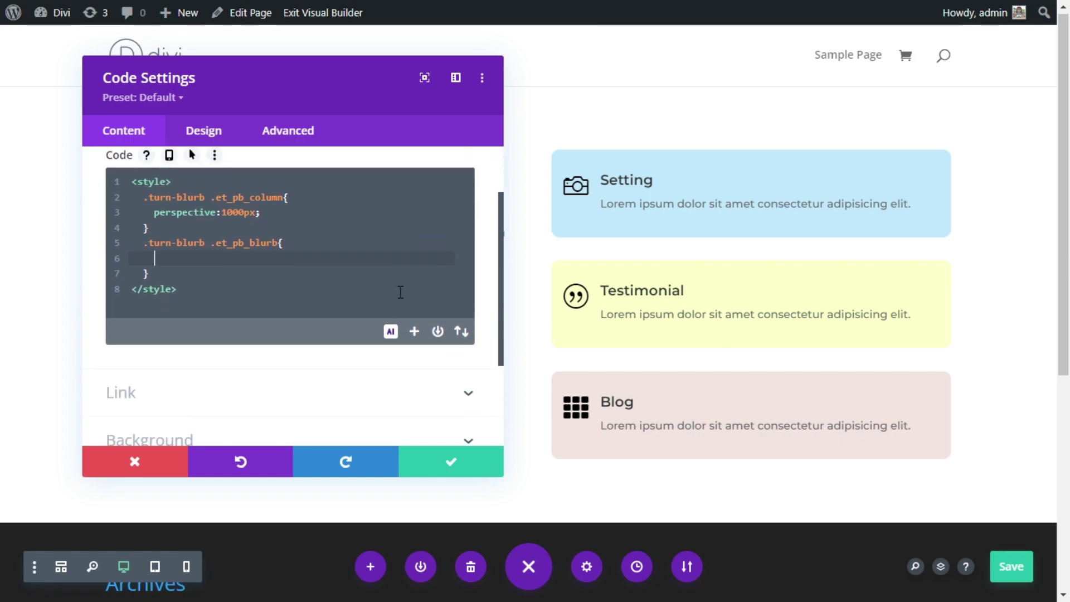
click(233, 262)
text(tra)
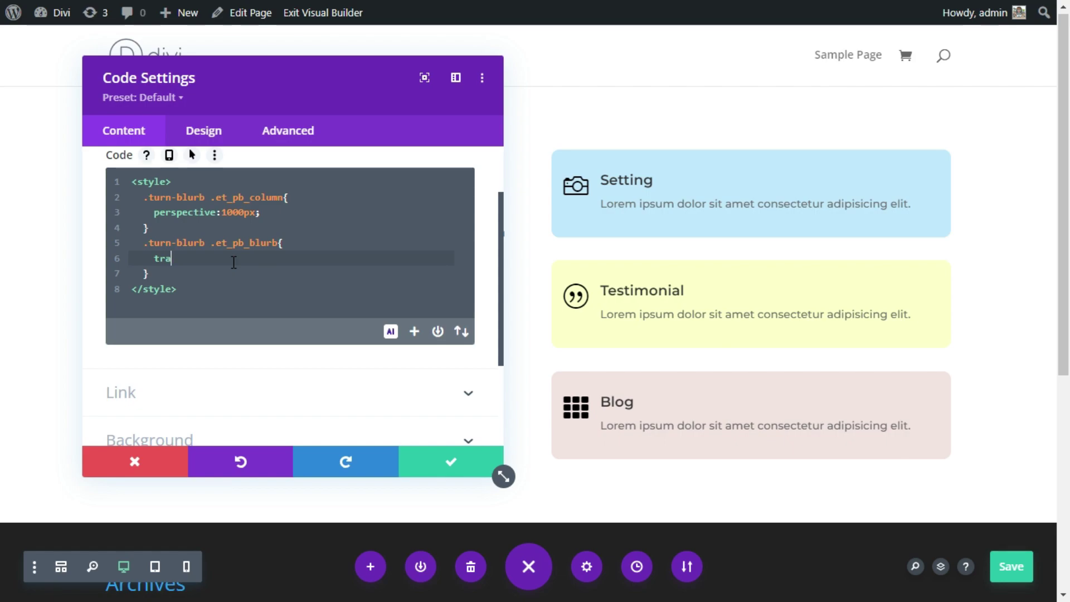
text(nsform:rotateY)
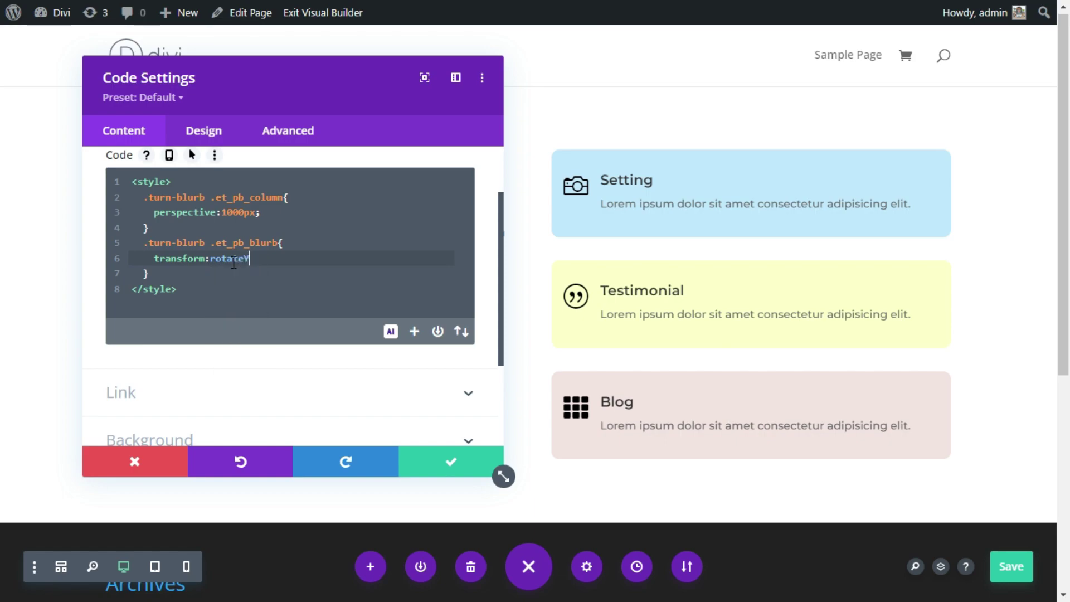
text((-30deg)
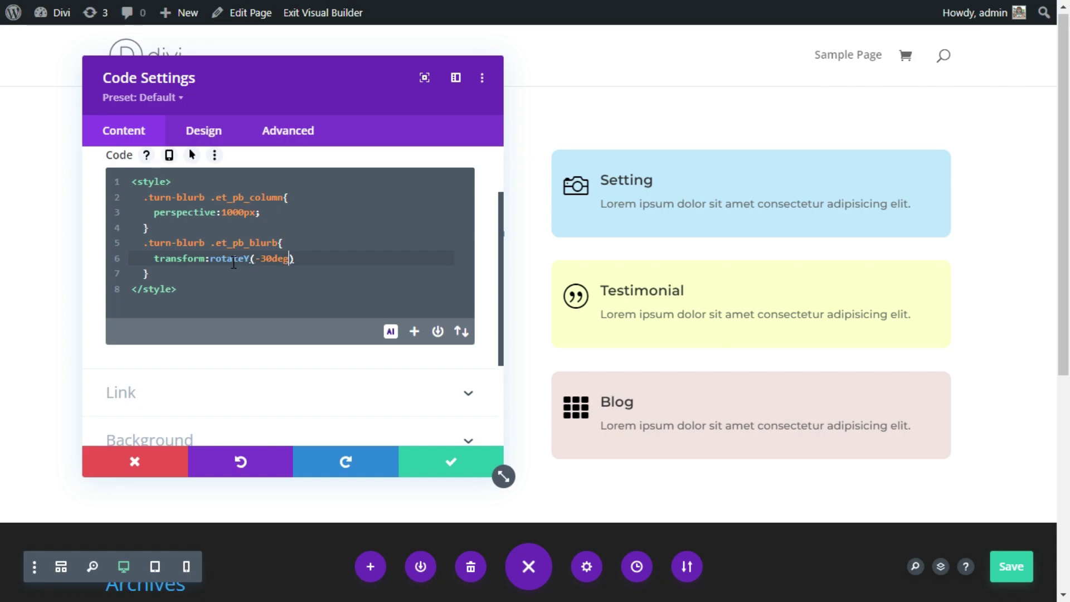
text() rotateX)
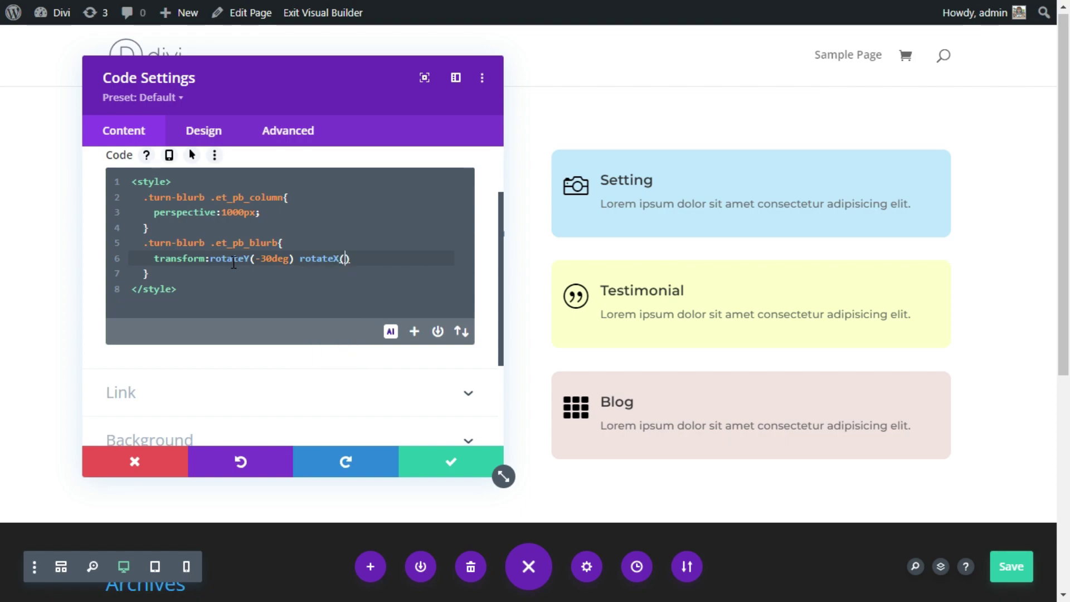
text((15deg)
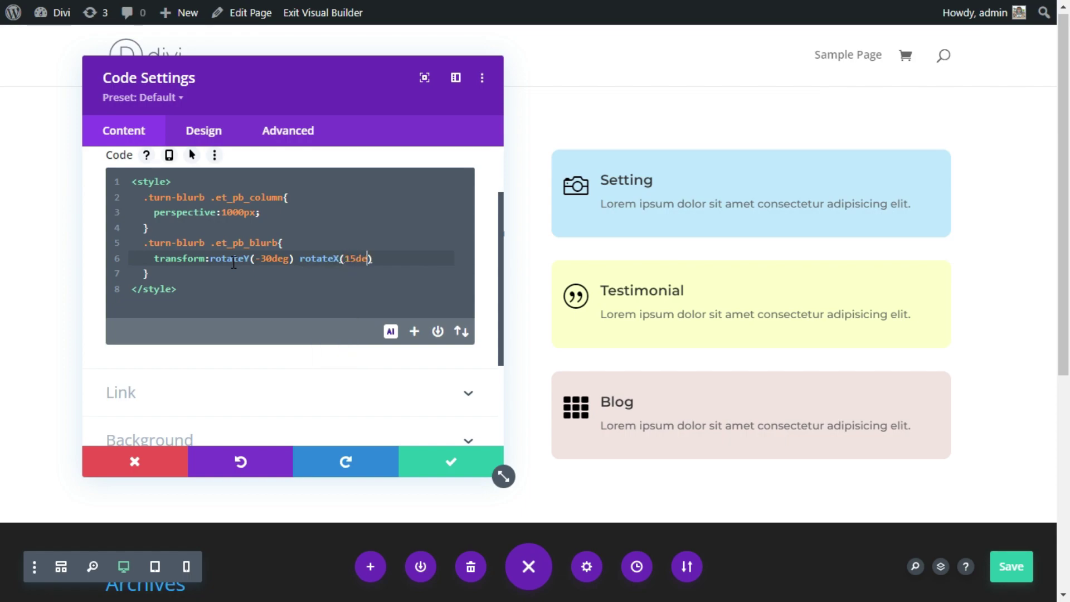
text(;)
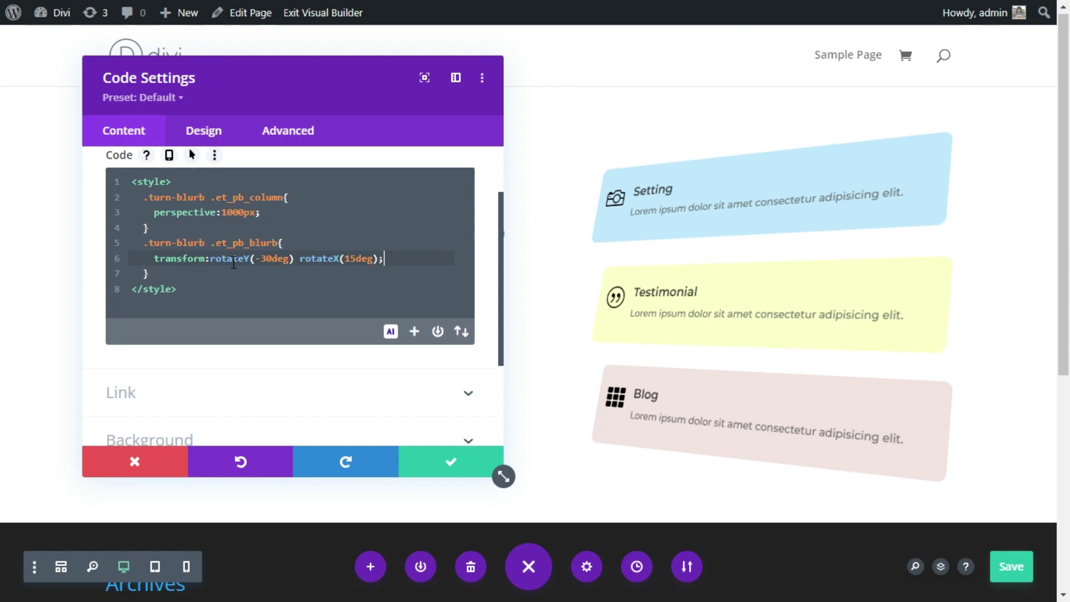
Add cursor:pointer; and transition:transform 0.5s; below the transform declaration in the blurb rule
key(Return)
text(c)
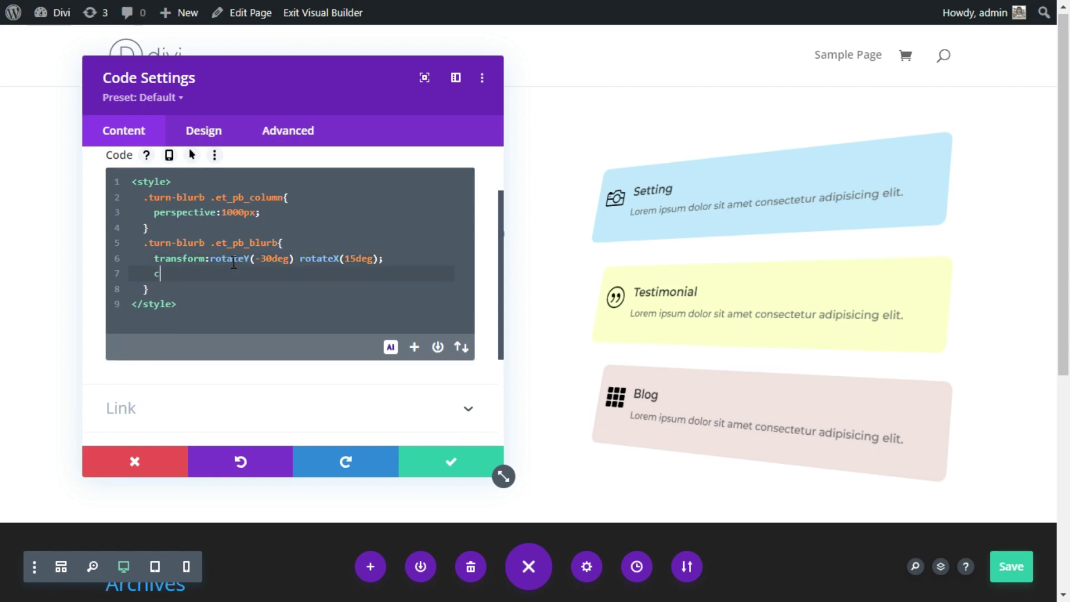
text(ursor:pointer;)
key(Return)
text(transition:transform 0.5s)
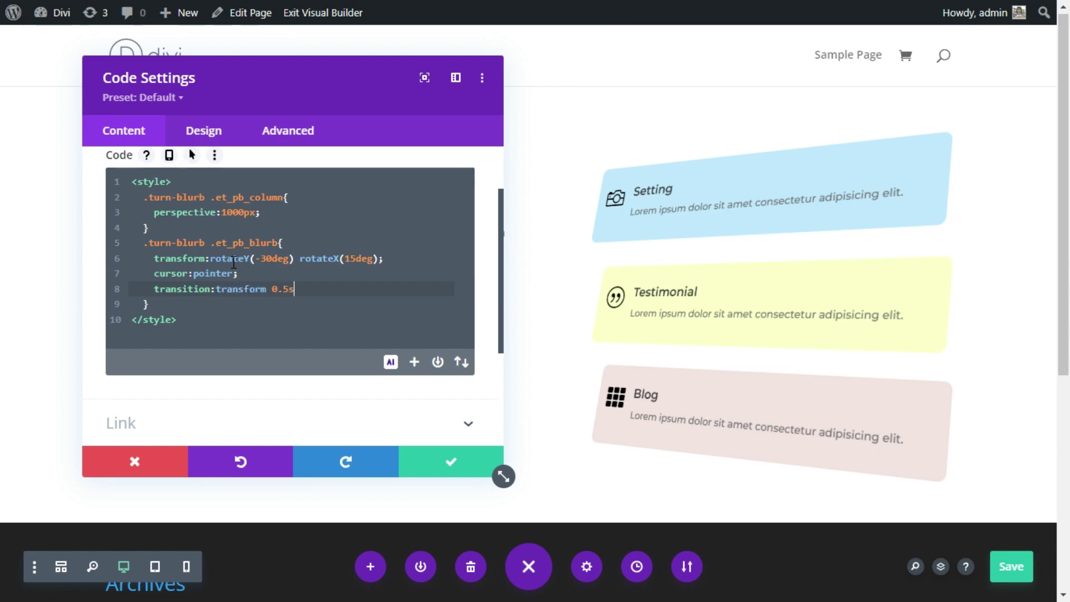
text(;)
Add margin-bottom:-20px !important; to the end of the blurb rule and accept the Code module's settings
key(Return)
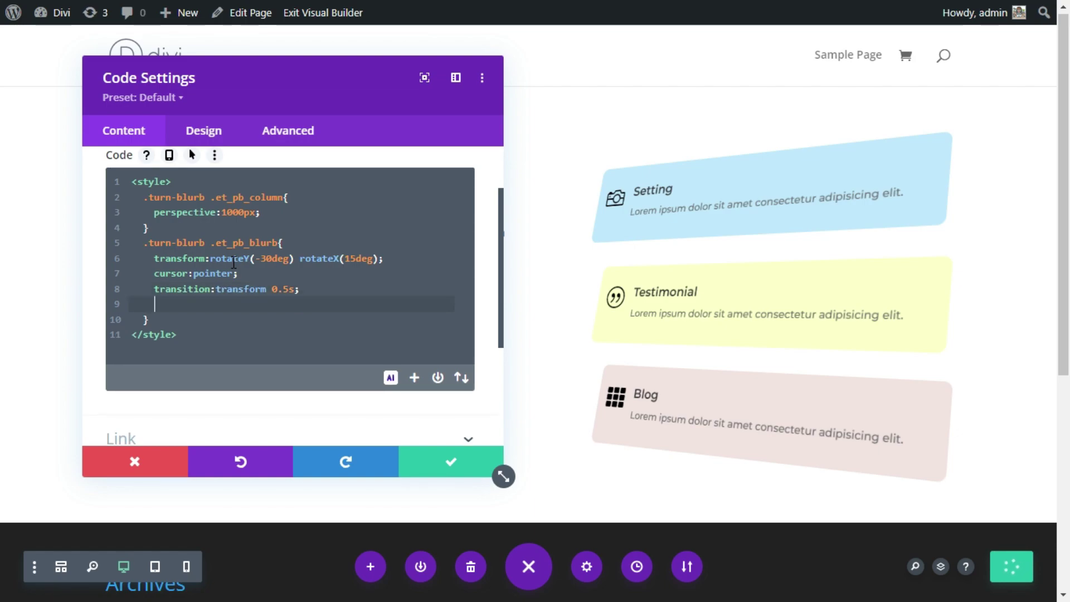
text(margin-bottom:)
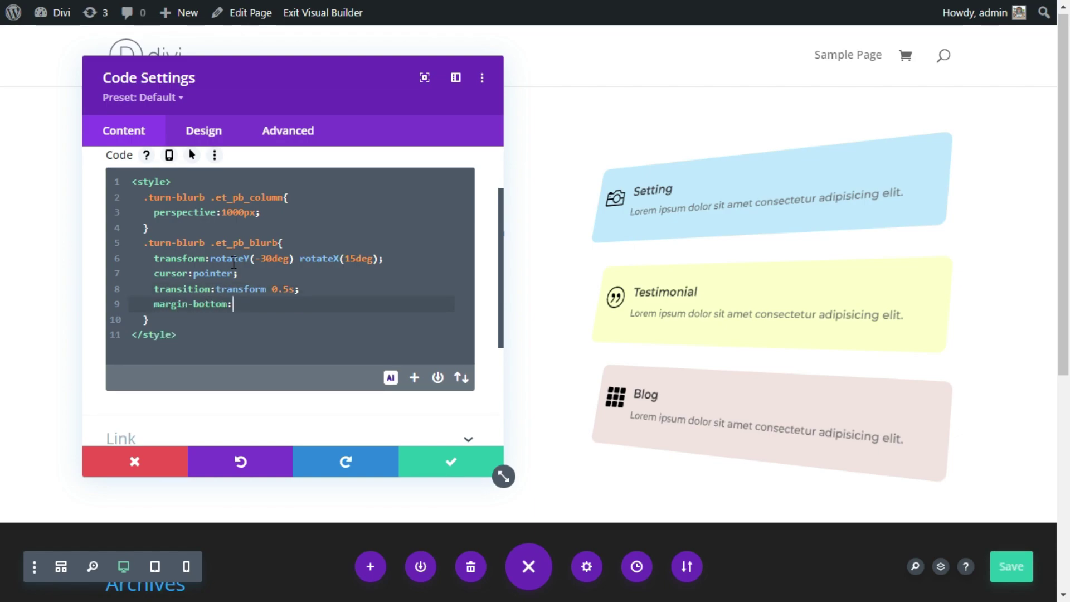
text(-20px !important)
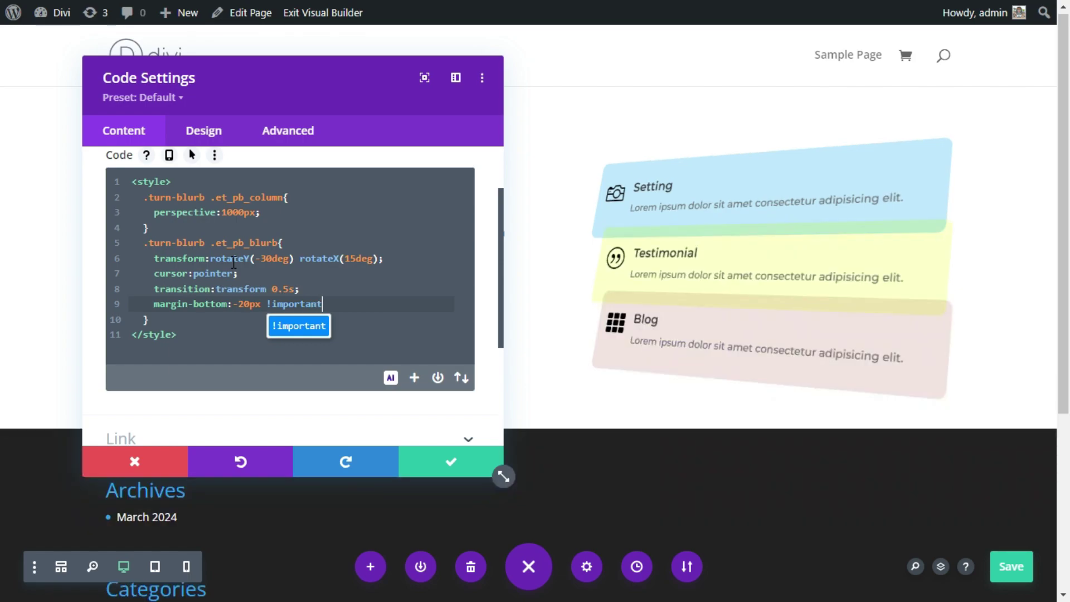
text(;)
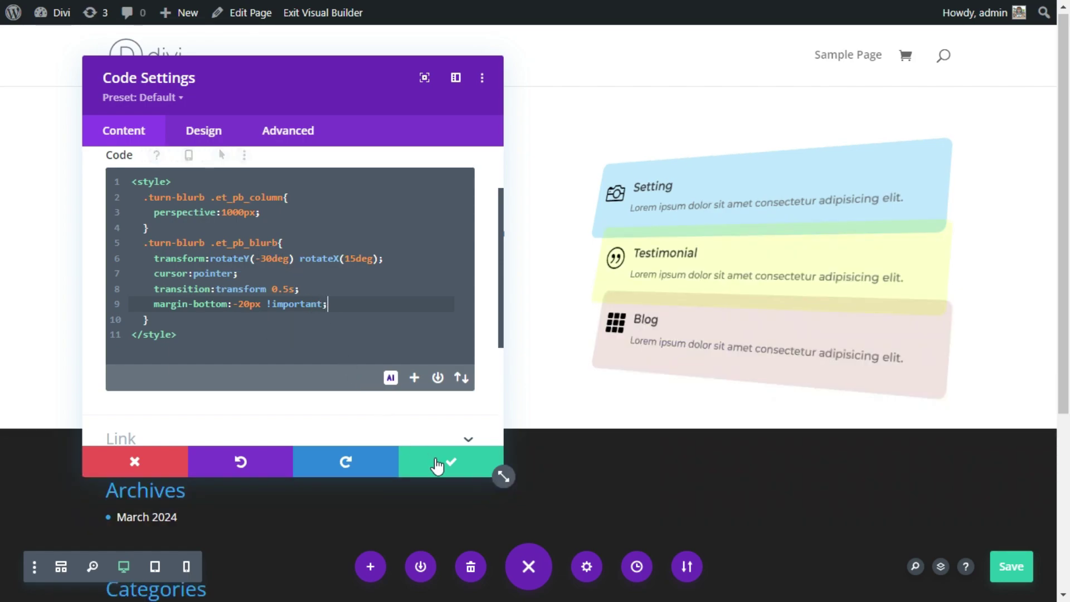
click(436, 464)
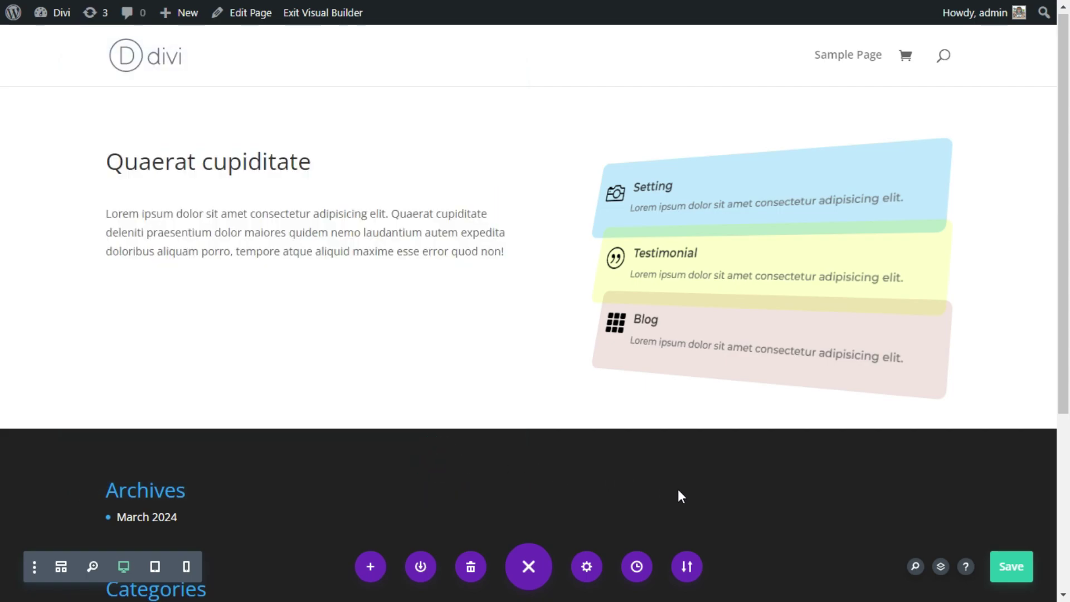
Save the page in the builder and reload its live version to check the skewed blurbs
click(998, 554)
click(950, 473)
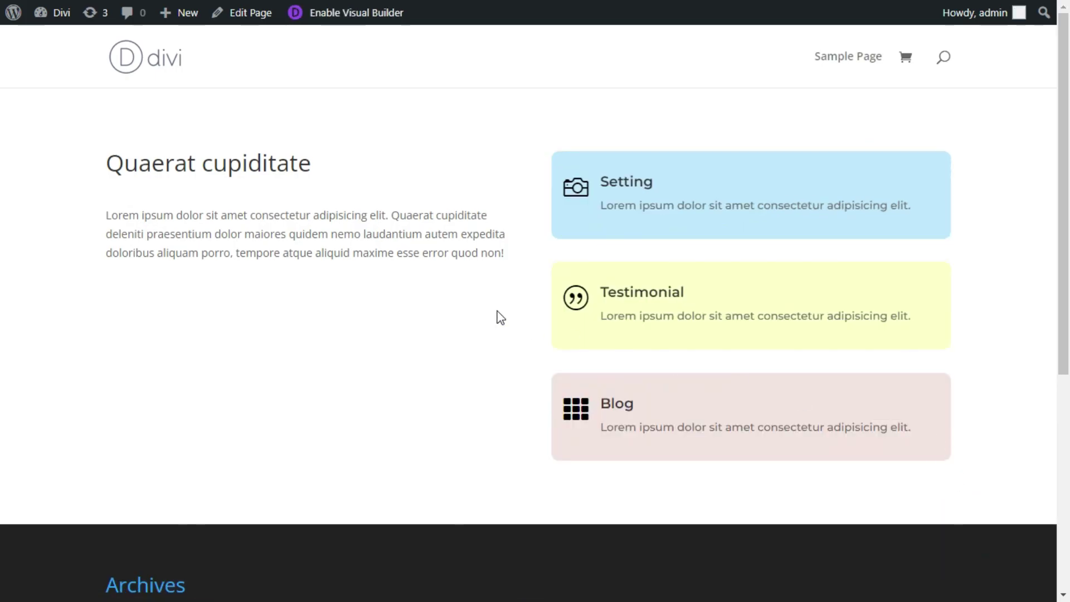
right_click(368, 169)
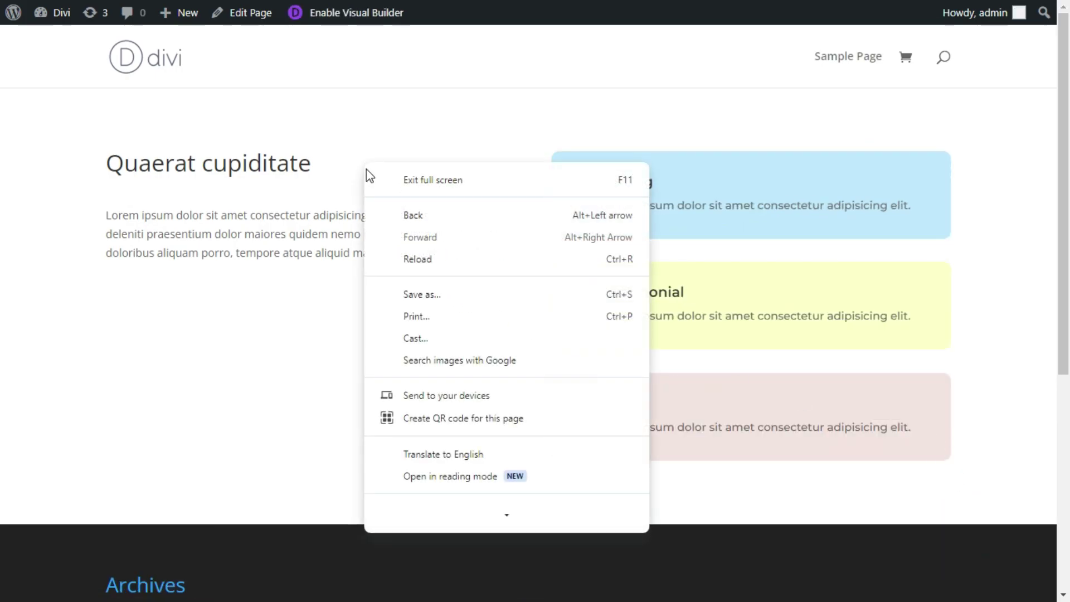
click(411, 259)
click(411, 260)
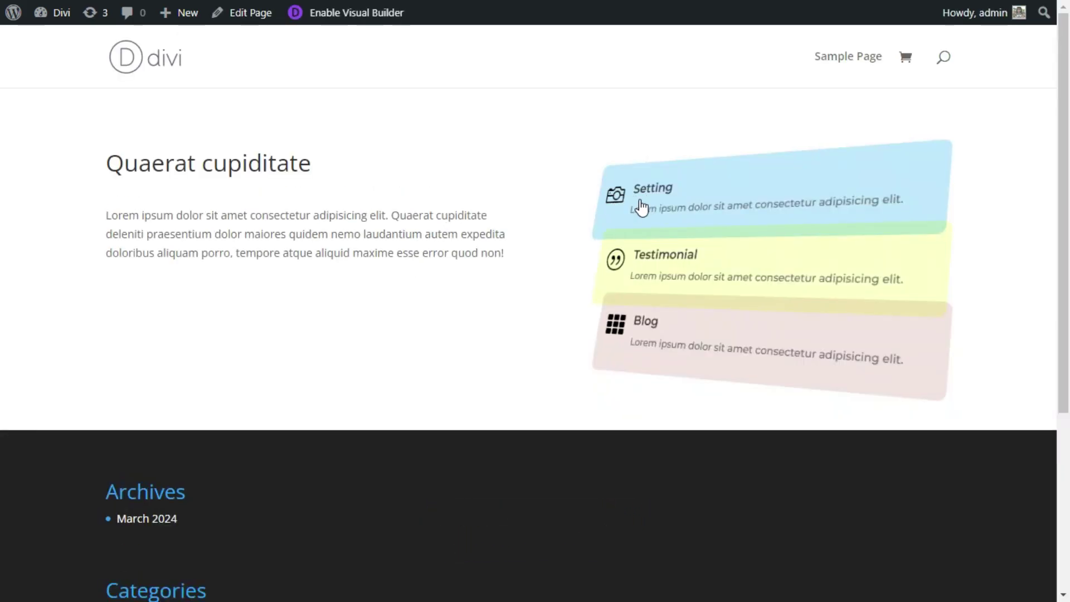
click(442, 242)
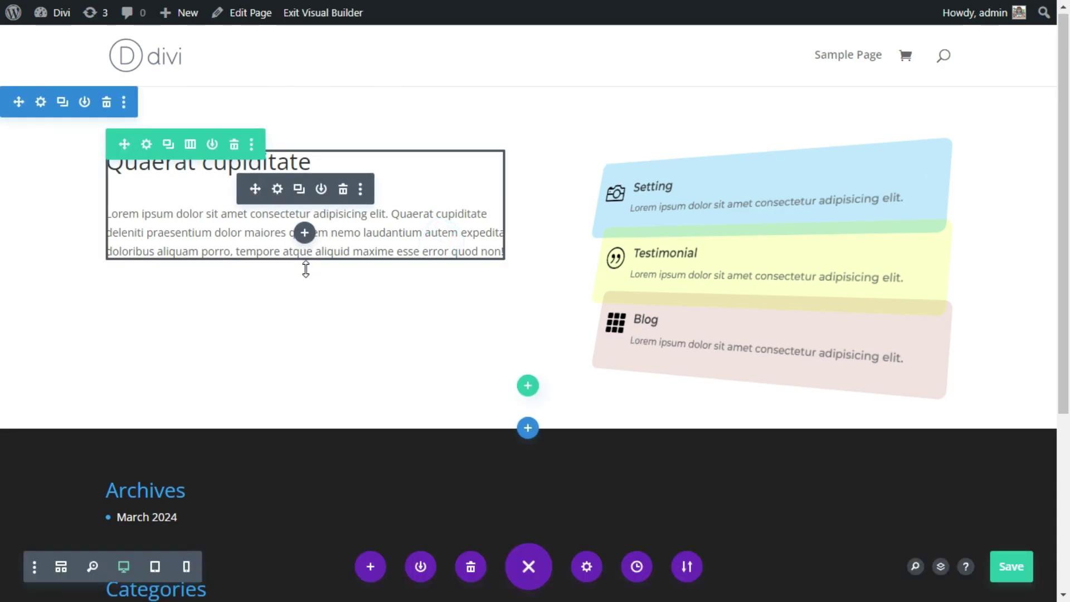
Reopen the Code module below the text and start a .turn-blurb .et_pb_blurb:hover rule after the blurb rule
click(278, 292)
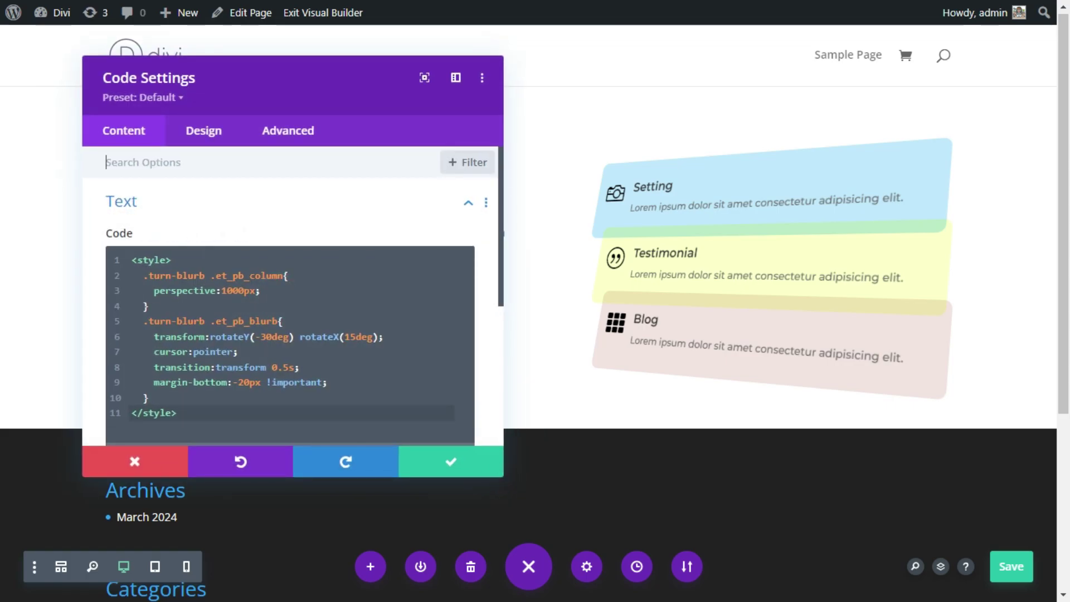
scroll(245, 333, down, 1)
click(165, 324)
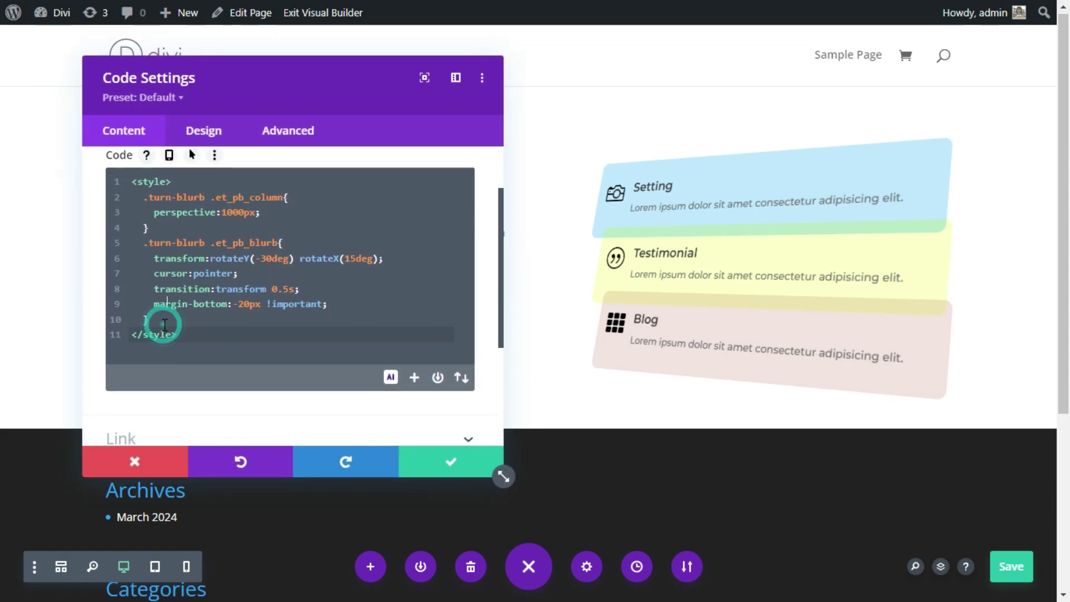
key(Return)
text(.turn-)
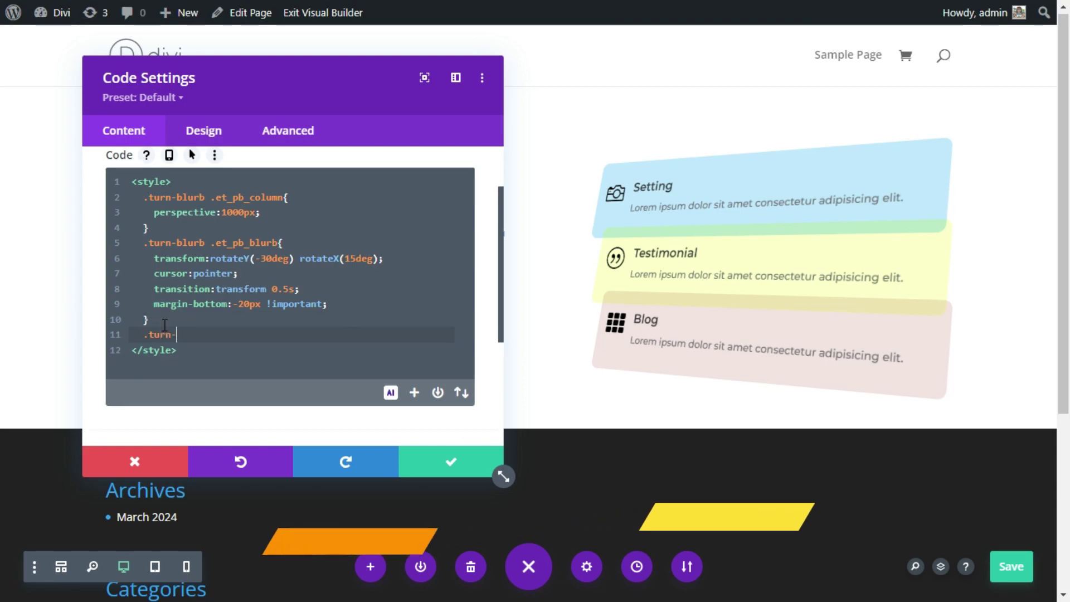
text(blurb)
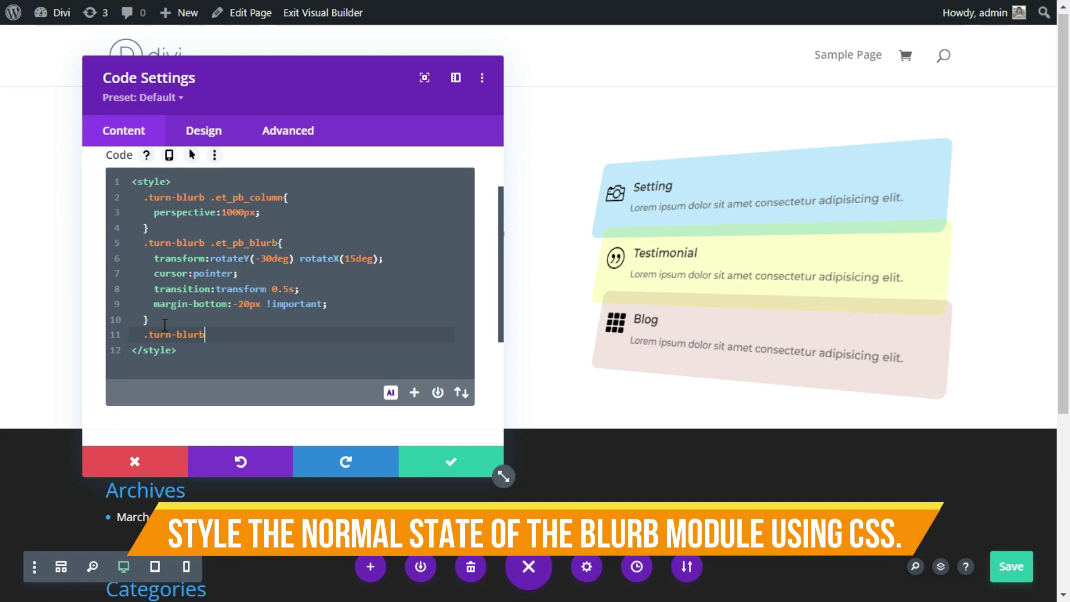
text( .et)
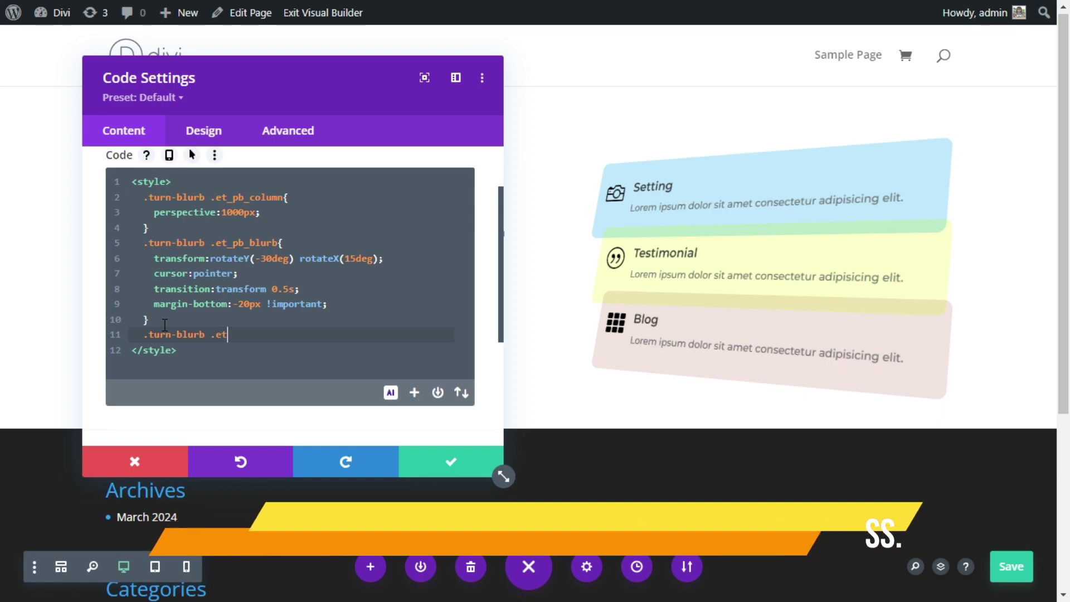
text(_pb)
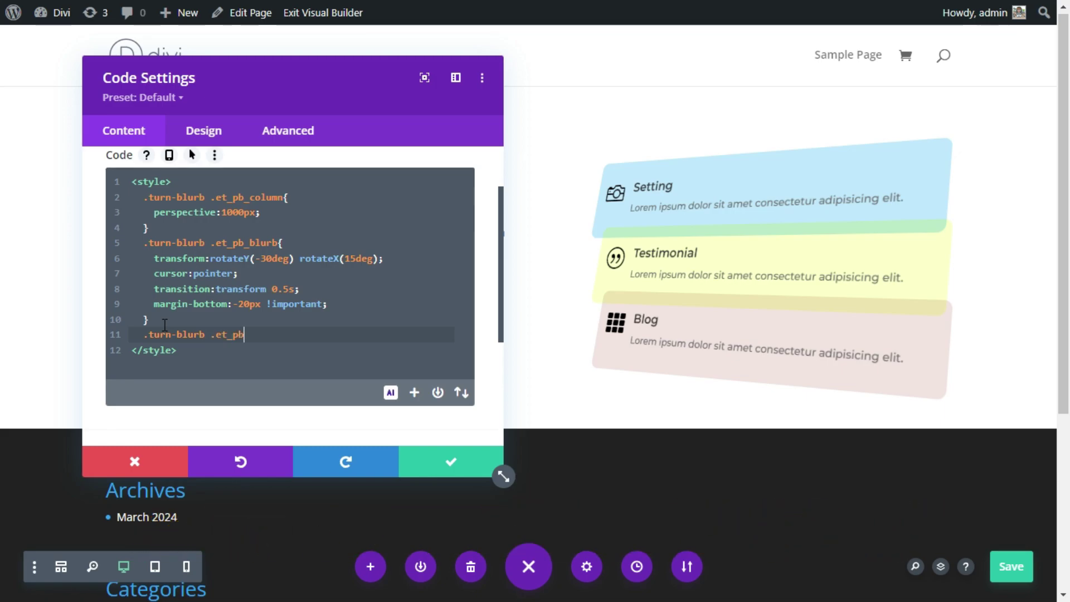
text(_blurb:hover)
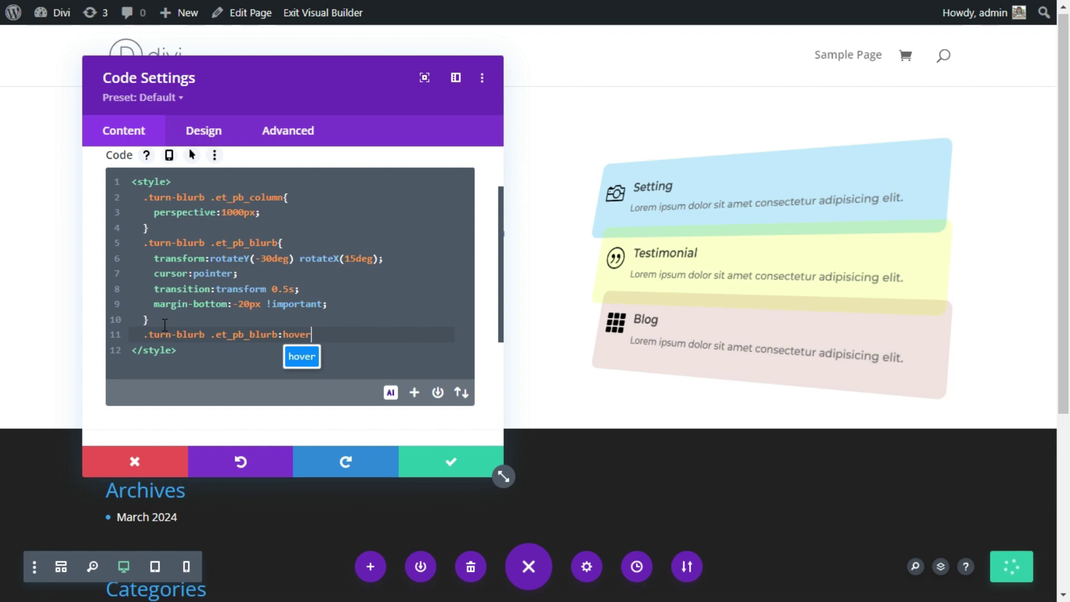
text({)
Add transform:none; and mix-blend-mode:normal; inside the blurb hover rule
key(Return)
text(tr)
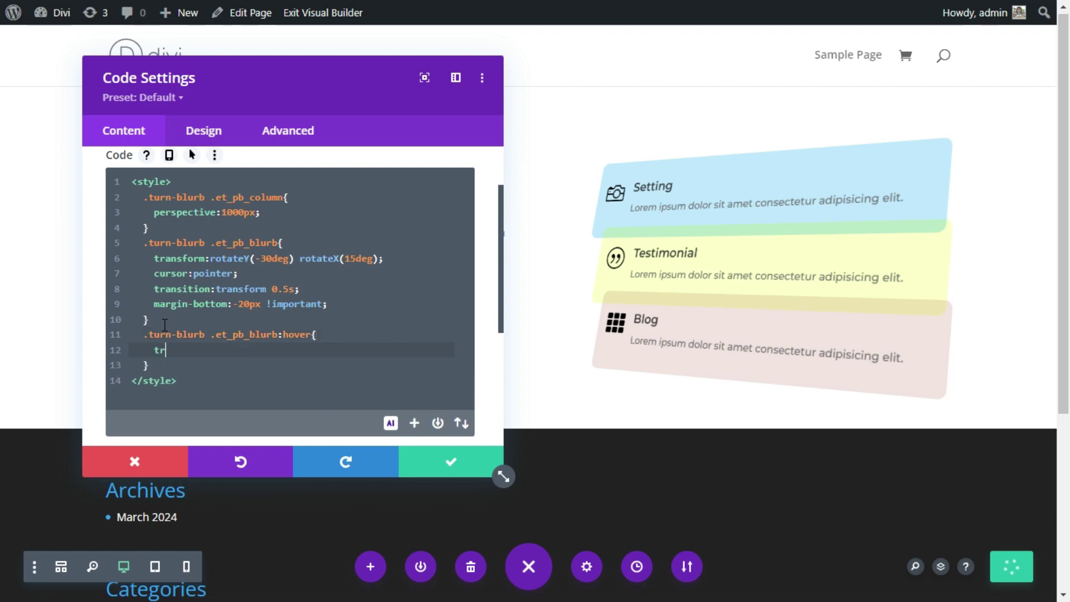
text(ansform:none;)
key(Return)
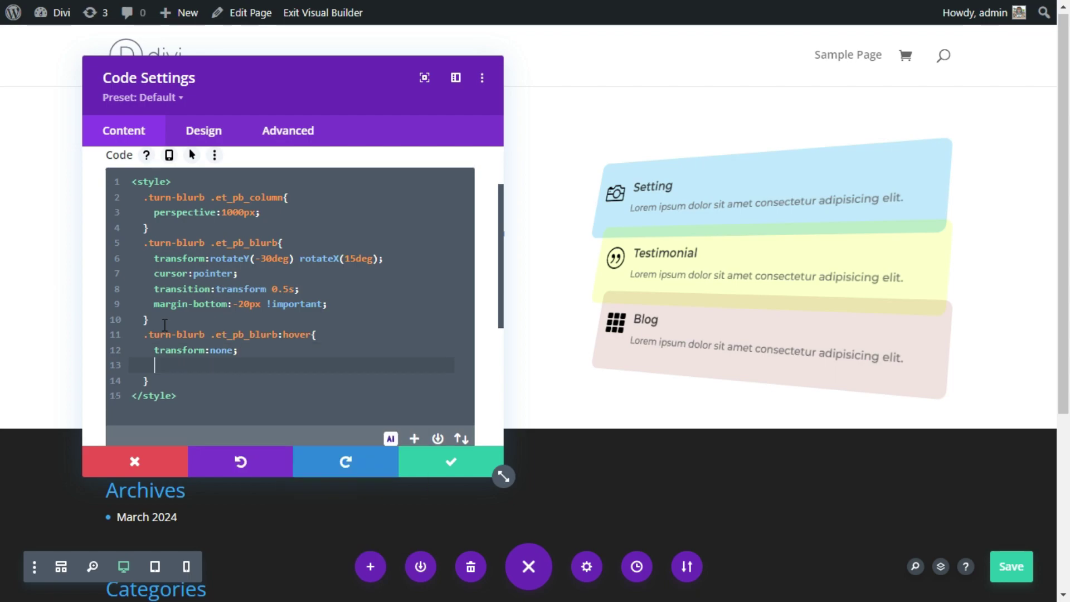
text(mix-blend-)
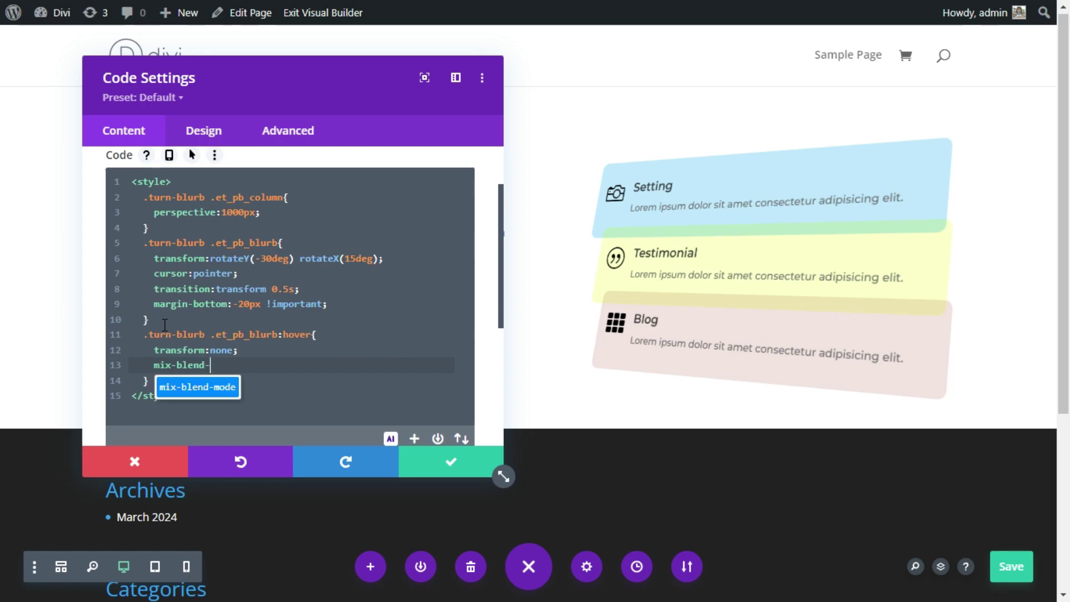
text(mode:)
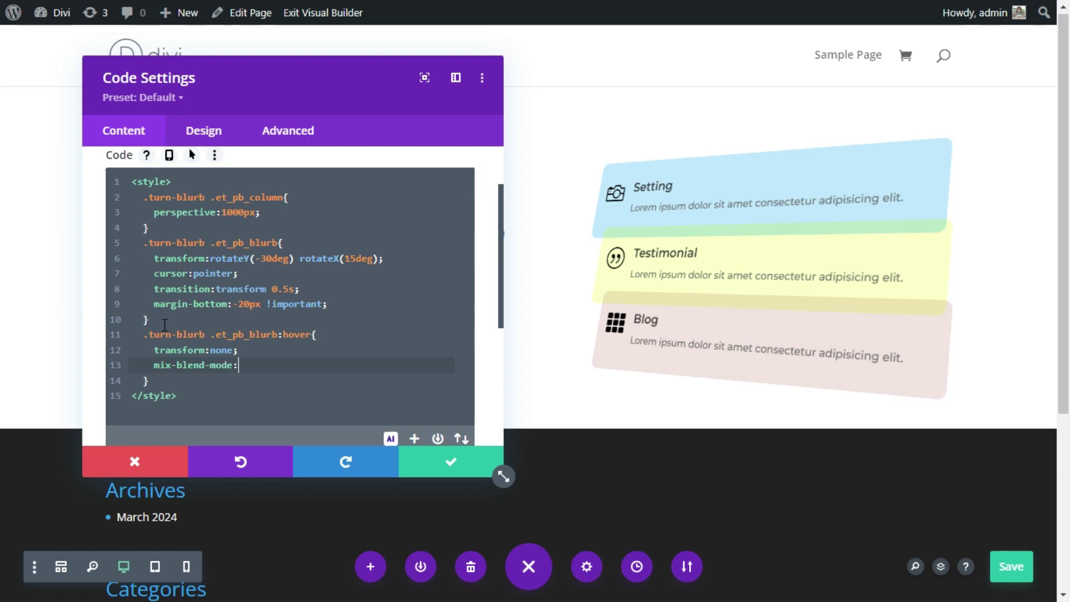
text(normal;)
Add z-index:3; as the last declaration of the hover rule and accept the Code module's settings
key(Return)
text(x)
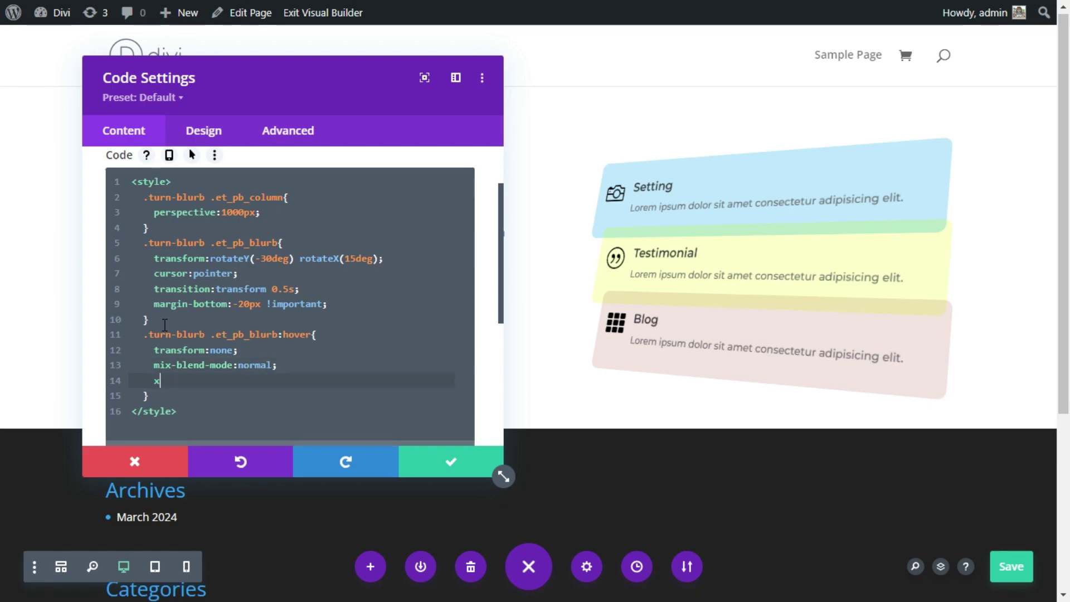
key(BackSpace)
text(z-index:3;)
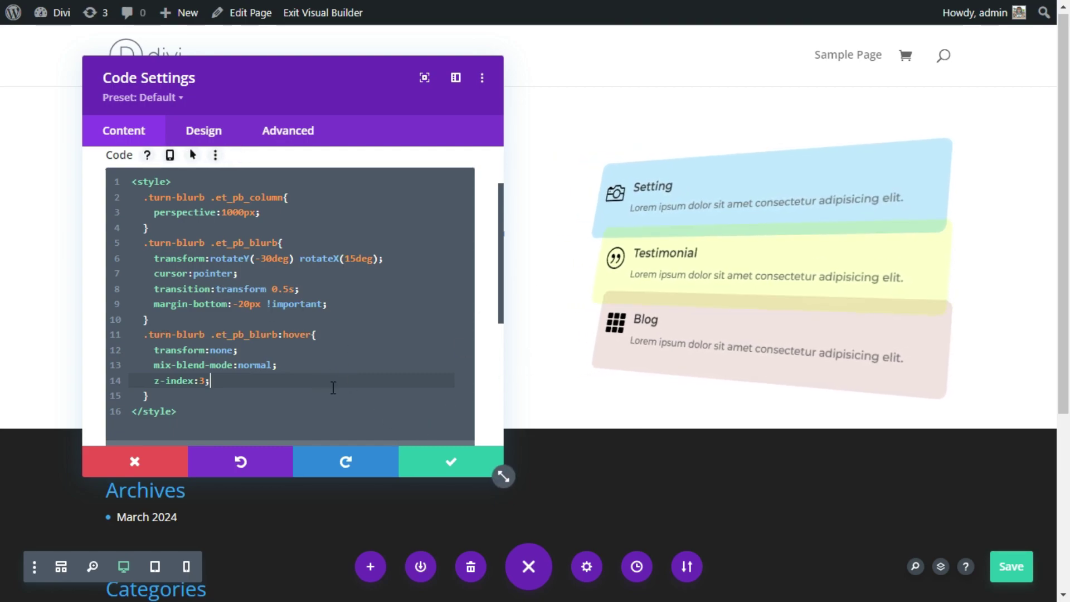
click(438, 464)
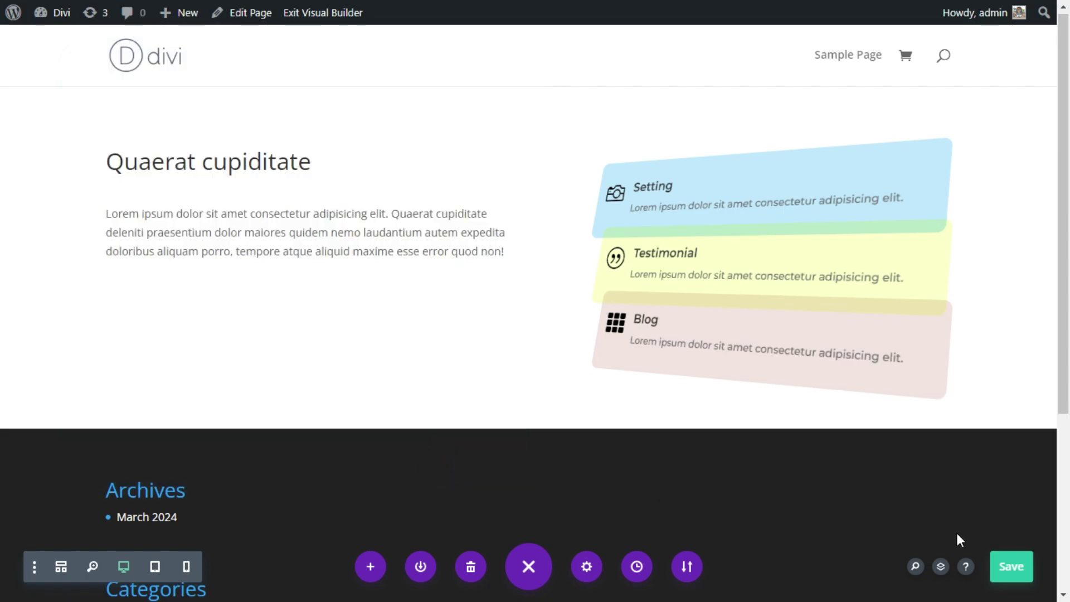
Save the page with the hover styles and refresh the live page to test them
click(1003, 565)
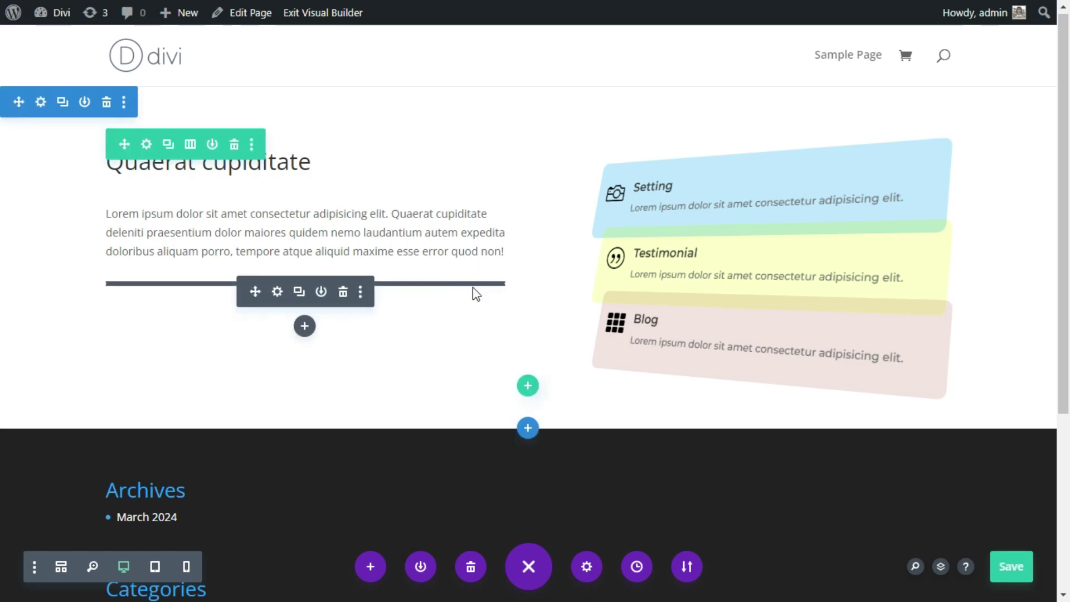
key(ctrl+e)
right_click(390, 136)
click(465, 223)
click(458, 231)
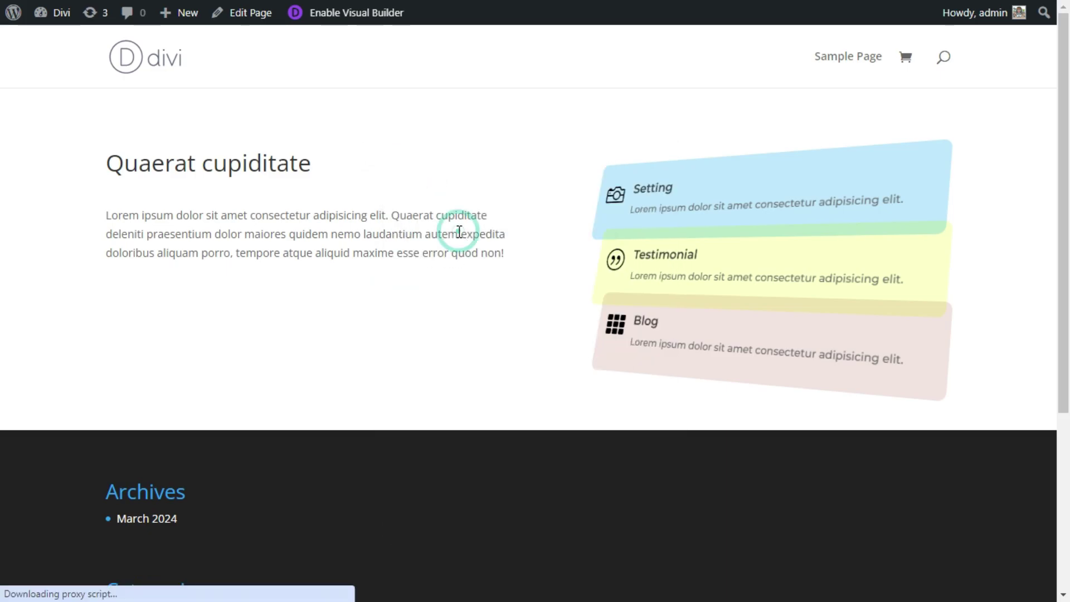